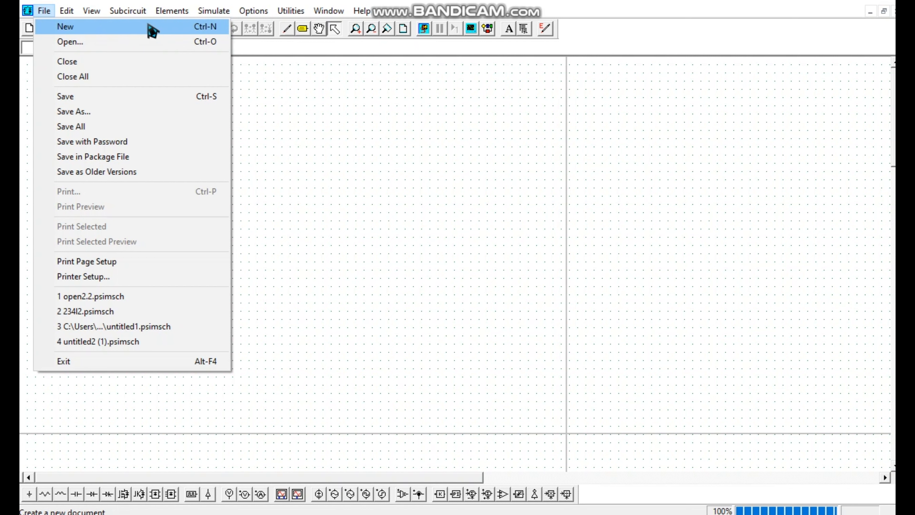
# Place a ground element on the empty schematic and move it slightly to the right and down
pyautogui.click(342, 112)
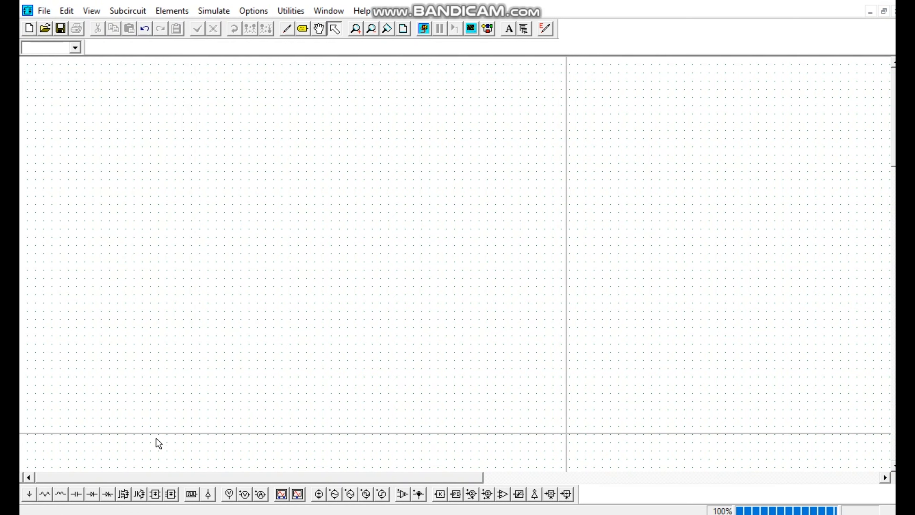
pyautogui.click(29, 495)
pyautogui.click(168, 292)
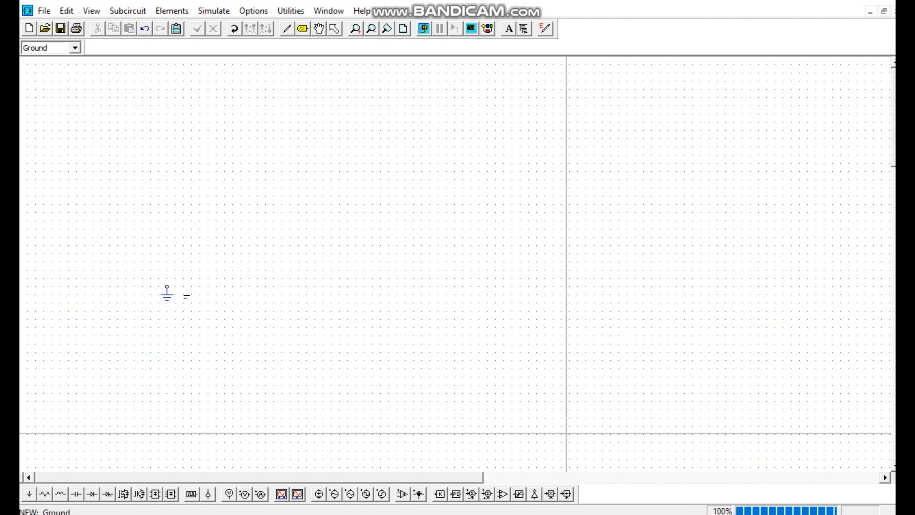
pyautogui.click(335, 27)
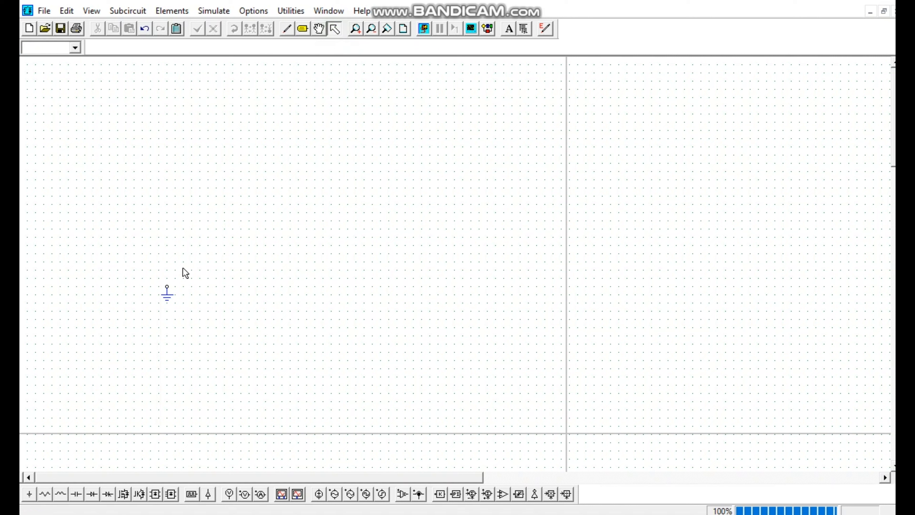
pyautogui.moveTo(178, 301); pyautogui.dragTo(235, 334)
pyautogui.moveTo(176, 302); pyautogui.dragTo(208, 312)
# Add two more ground elements to the right of the first ground
pyautogui.click(29, 494)
pyautogui.click(269, 287)
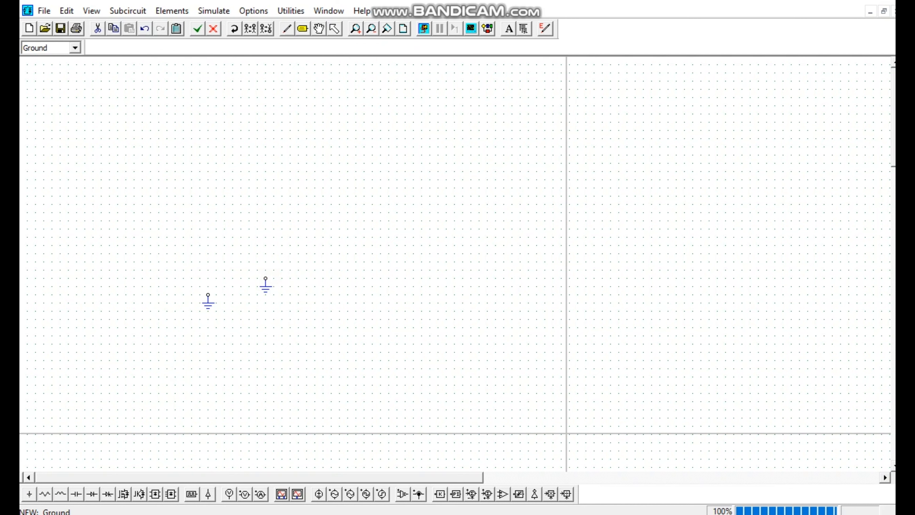
pyautogui.click(31, 495)
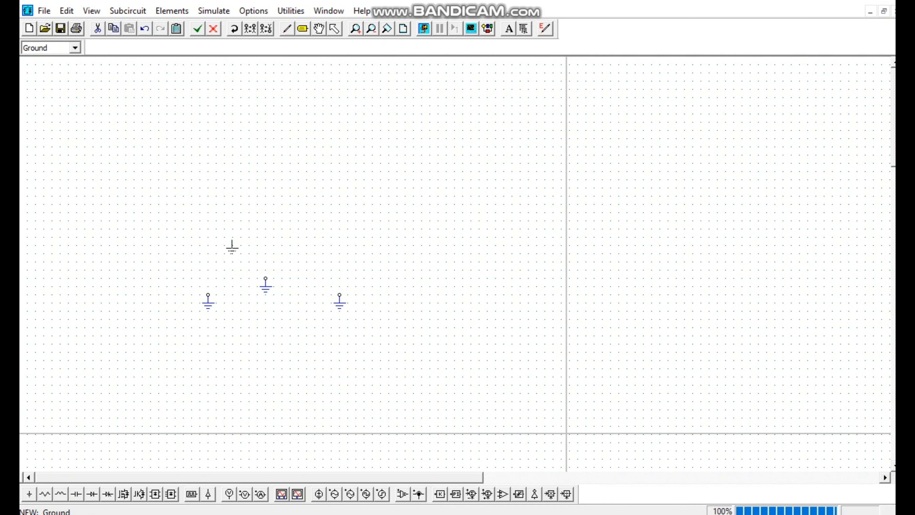
# Place a horizontal resistor above the grounds and a horizontal inductor below them
pyautogui.click(44, 495)
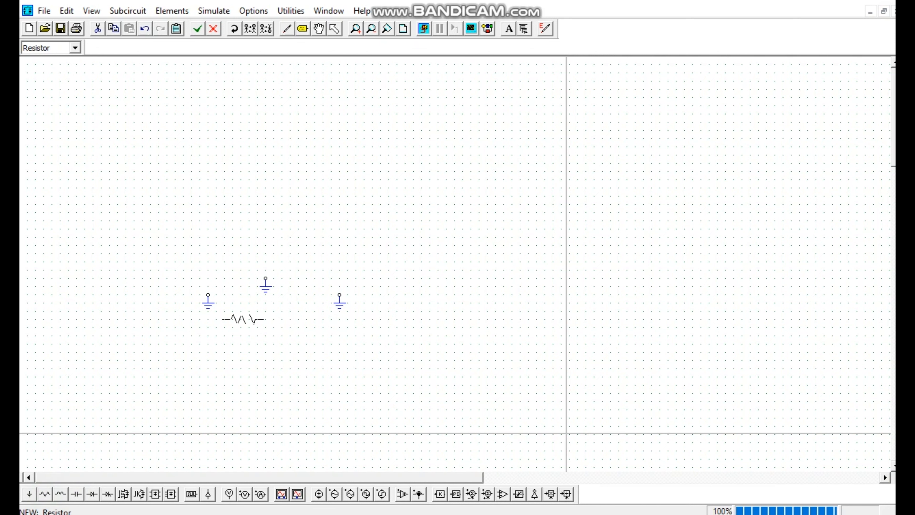
pyautogui.click(319, 196)
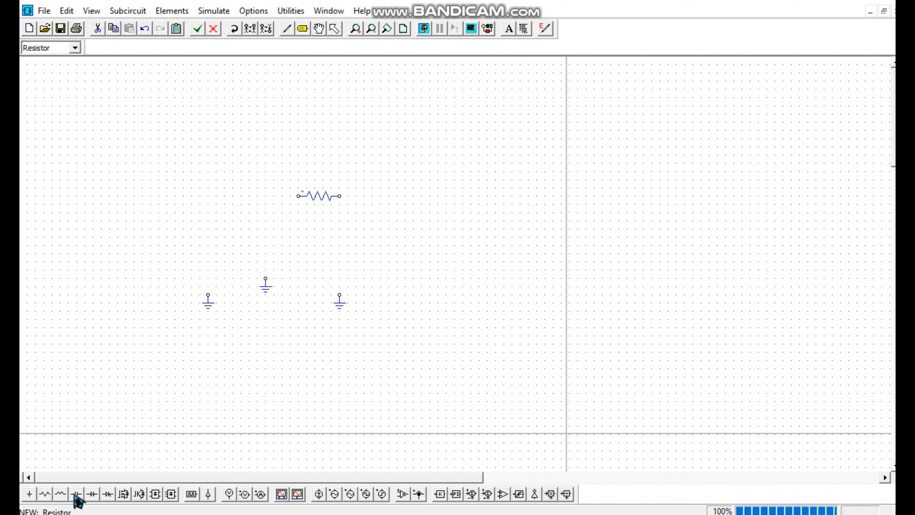
pyautogui.click(61, 493)
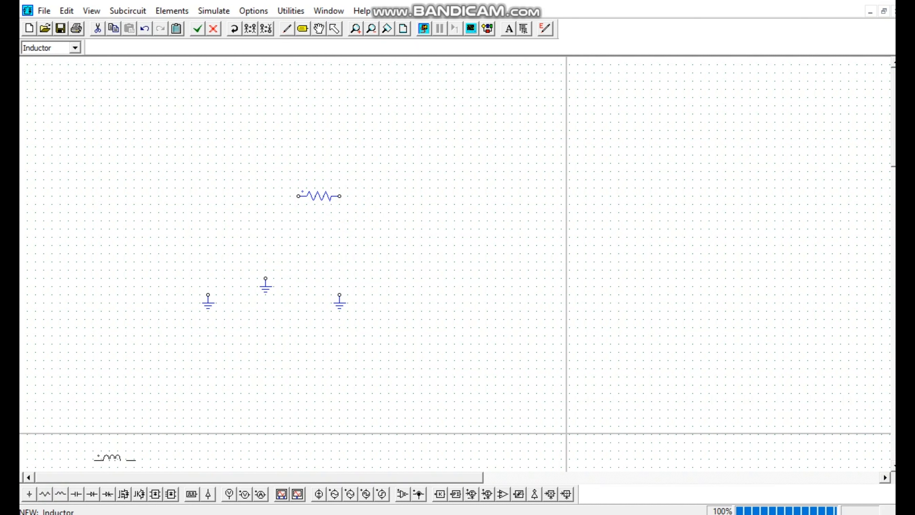
pyautogui.click(293, 358)
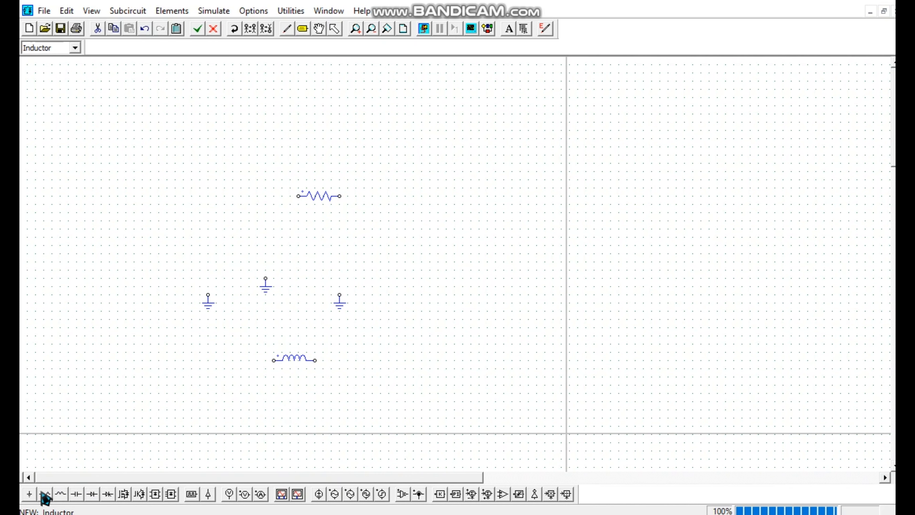
# Place a horizontal capacitor near the inductor and a second capacitor, rotated to vertical, above and left of the resistor
pyautogui.click(82, 496)
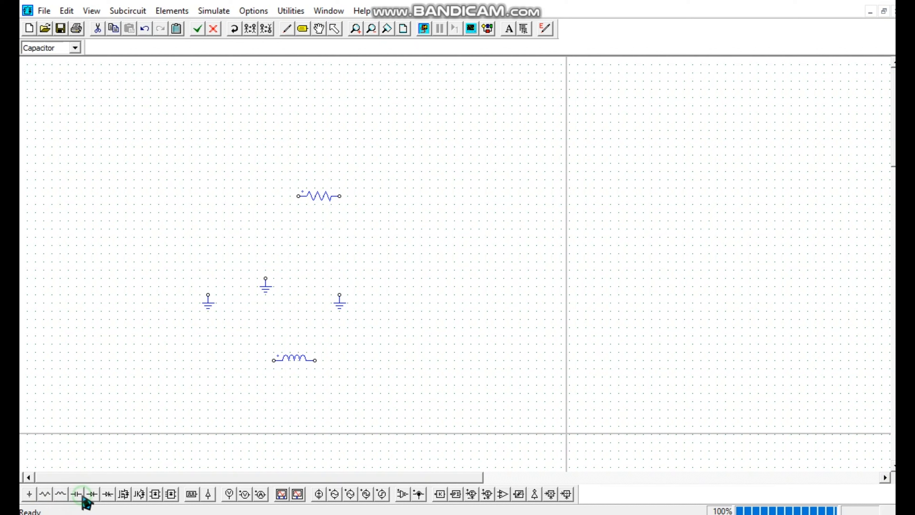
pyautogui.click(369, 337)
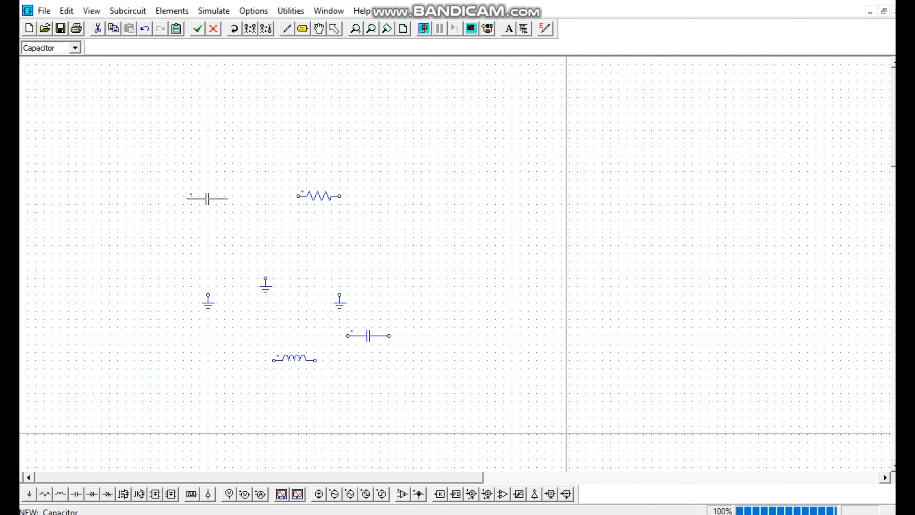
pyautogui.rightClick(372, 154)
pyautogui.rightClick(372, 154)
pyautogui.rightClick(370, 154)
pyautogui.rightClick(372, 155)
pyautogui.rightClick(372, 157)
pyautogui.rightClick(373, 157)
pyautogui.rightClick(373, 157)
pyautogui.rightClick(367, 162)
pyautogui.rightClick(363, 166)
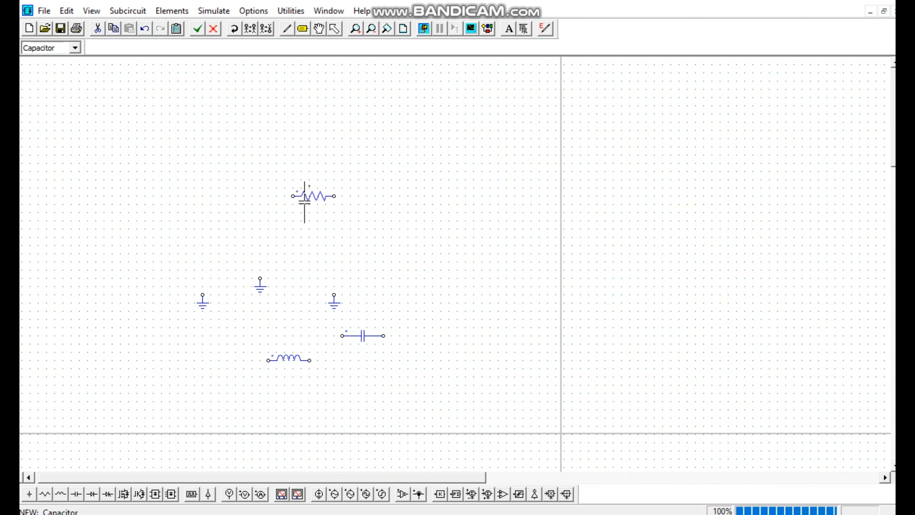
pyautogui.click(262, 149)
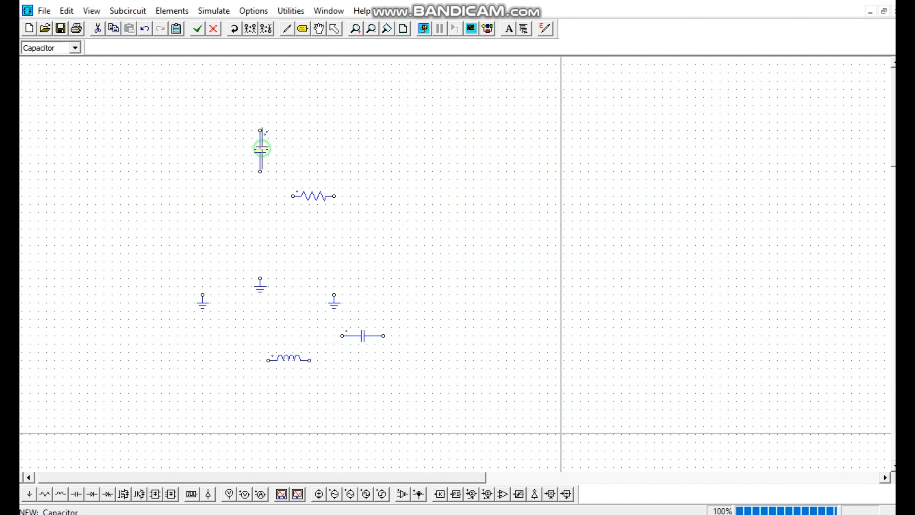
pyautogui.click(334, 29)
pyautogui.click(309, 201)
pyautogui.rightClick(309, 201)
pyautogui.click(289, 214)
pyautogui.click(303, 186)
pyautogui.click(304, 197)
pyautogui.click(304, 199)
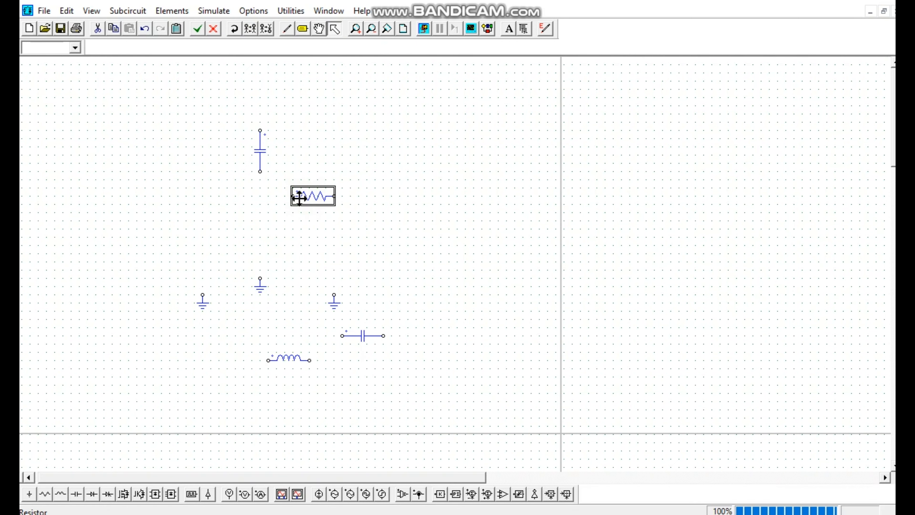
pyautogui.rightClick(299, 198)
pyautogui.click(272, 231)
pyautogui.click(260, 288)
pyautogui.click(172, 256)
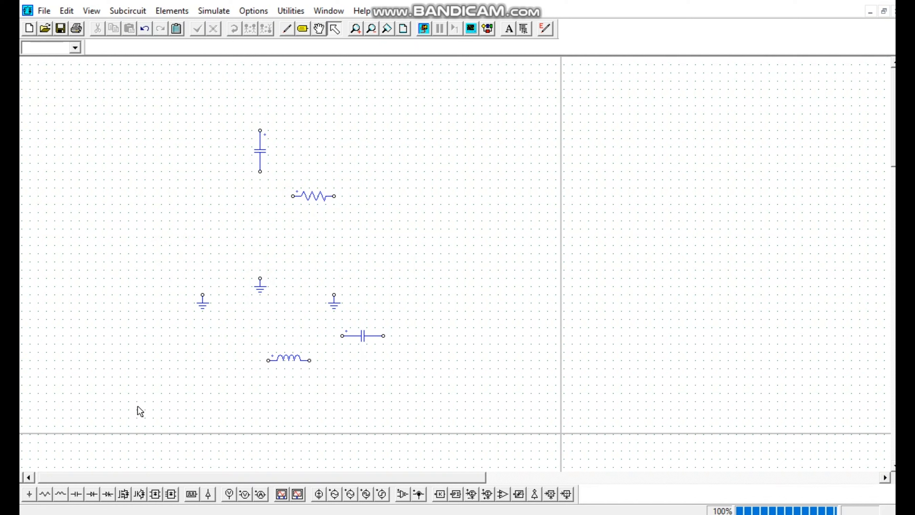
# Place a horizontal diode to the right of the resistor and a horizontal thyristor below the diode
pyautogui.click(92, 494)
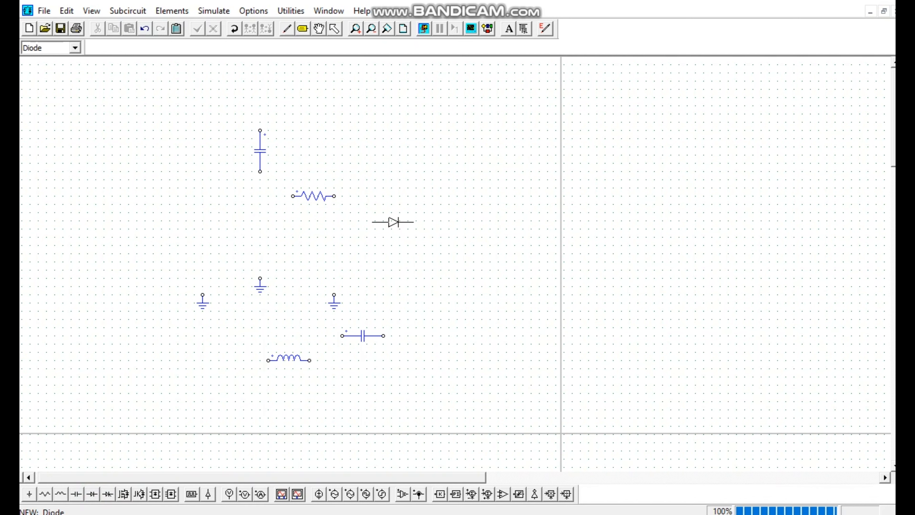
pyautogui.scroll(-3, 393, 222)
pyautogui.scroll(3, 393, 222)
pyautogui.click(389, 218)
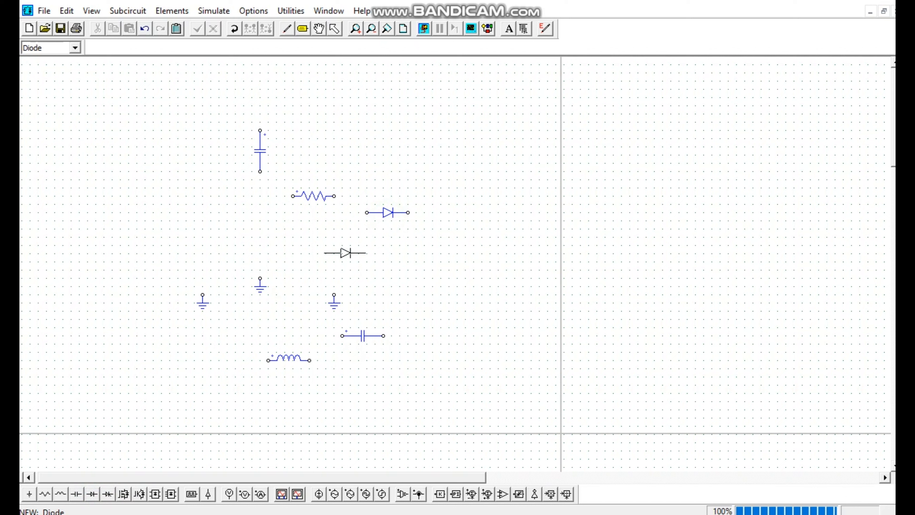
pyautogui.click(109, 494)
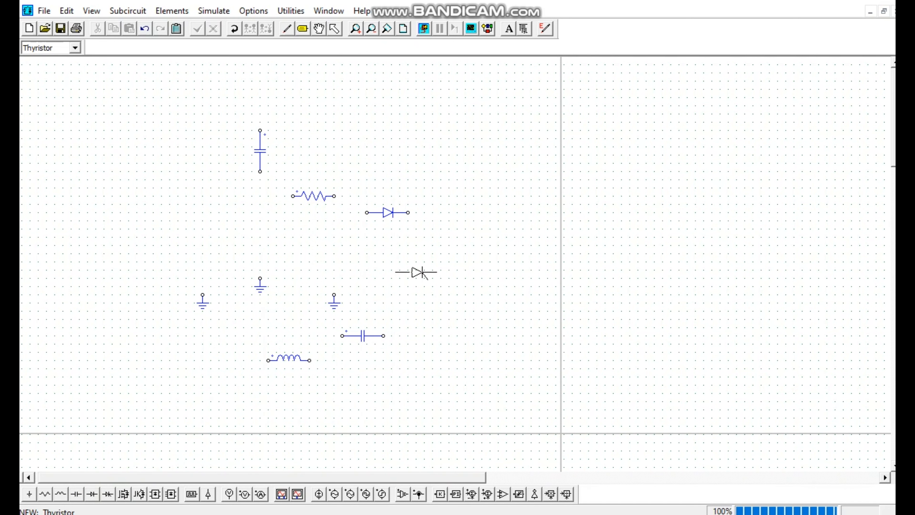
pyautogui.click(423, 272)
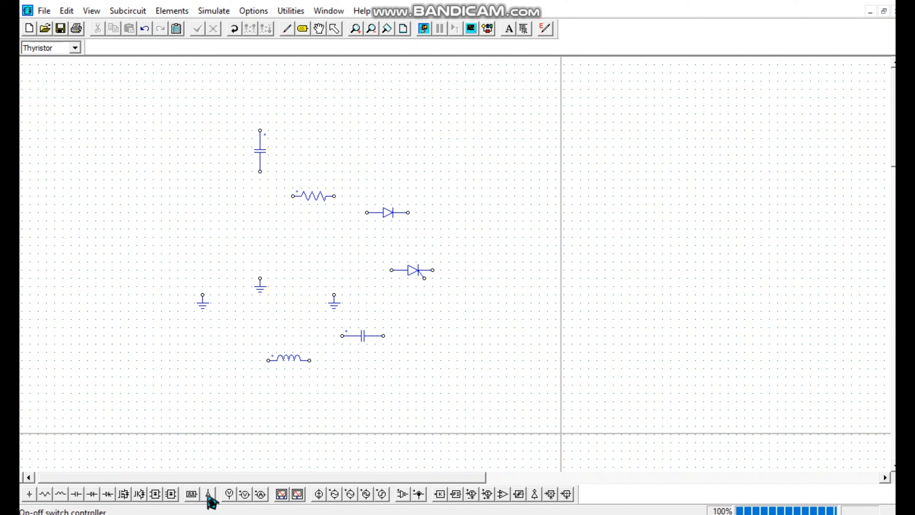
# Place a node-to-ground voltage probe, a two-terminal voltage probe and a current probe in a column right of the diode and thyristor
pyautogui.click(228, 494)
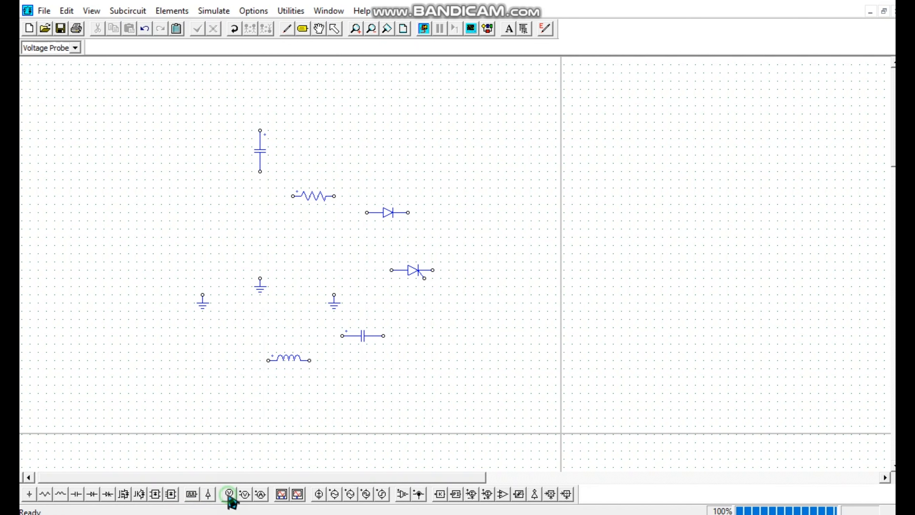
pyautogui.click(467, 196)
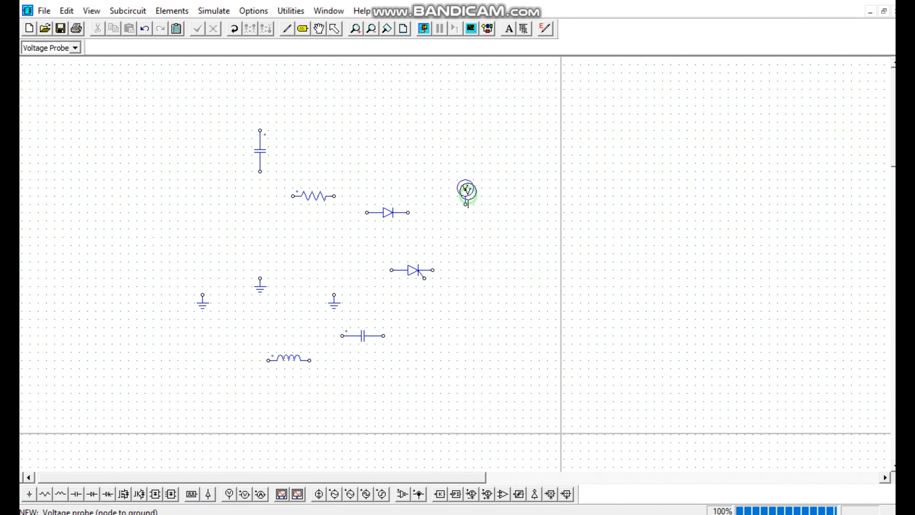
pyautogui.click(246, 495)
pyautogui.click(482, 237)
pyautogui.click(261, 495)
pyautogui.click(465, 311)
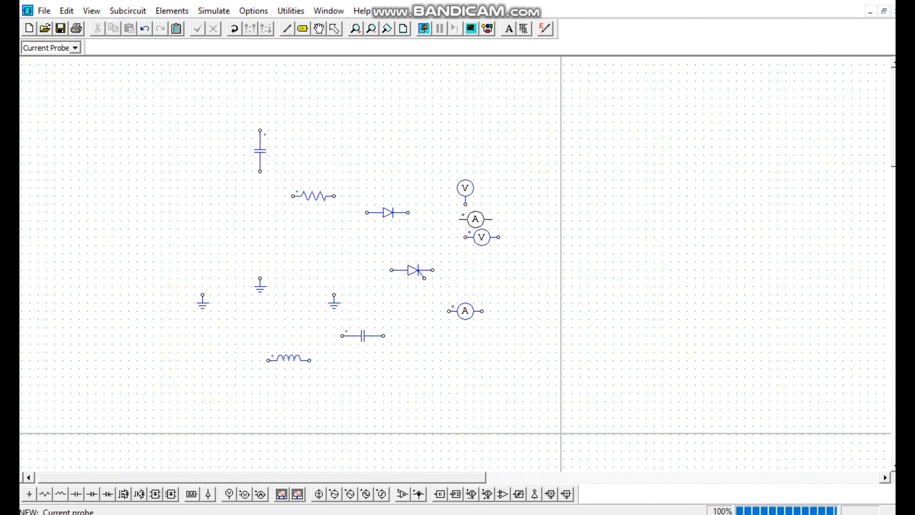
pyautogui.click(334, 29)
pyautogui.click(464, 187)
pyautogui.click(481, 237)
pyautogui.click(465, 189)
pyautogui.click(481, 236)
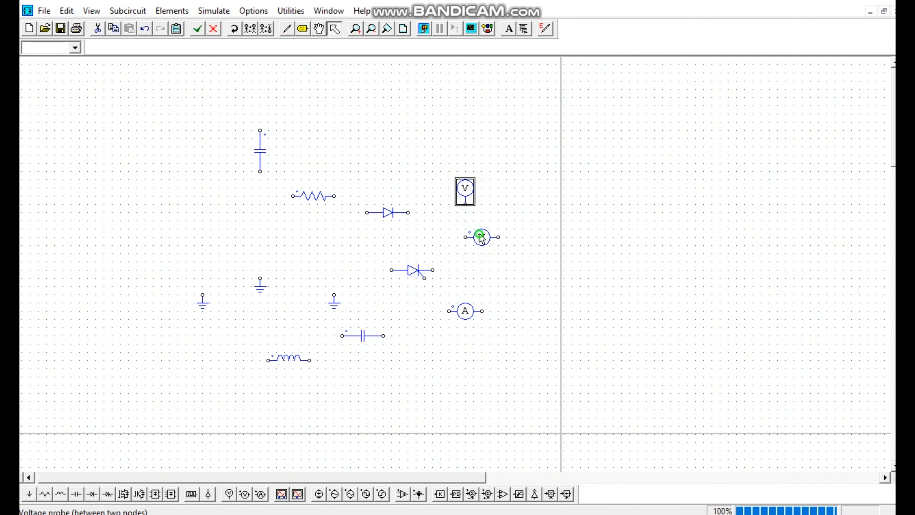
pyautogui.click(488, 261)
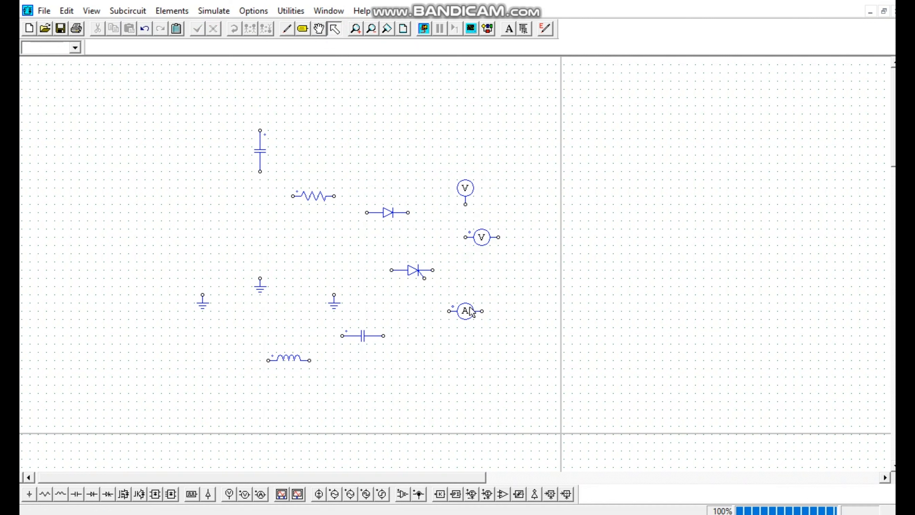
pyautogui.click(472, 185)
pyautogui.click(491, 250)
pyautogui.click(483, 247)
pyautogui.click(490, 268)
pyautogui.click(469, 315)
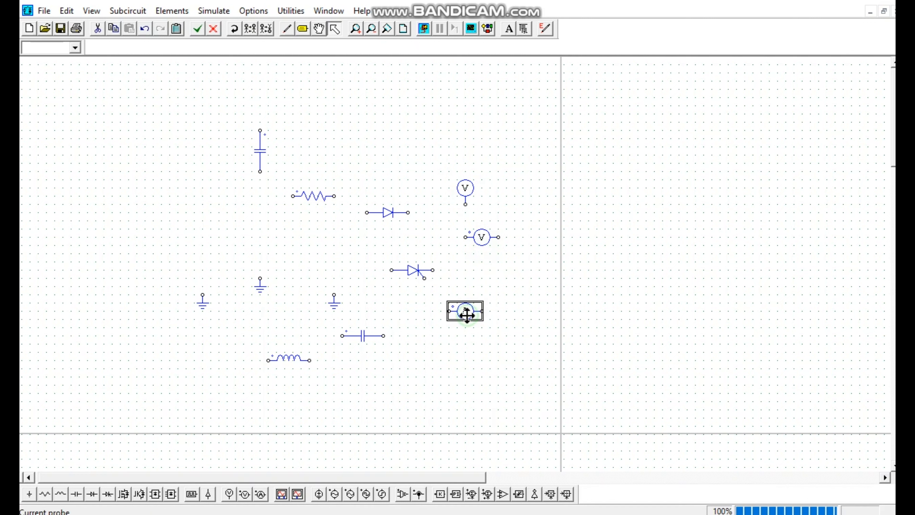
pyautogui.click(506, 275)
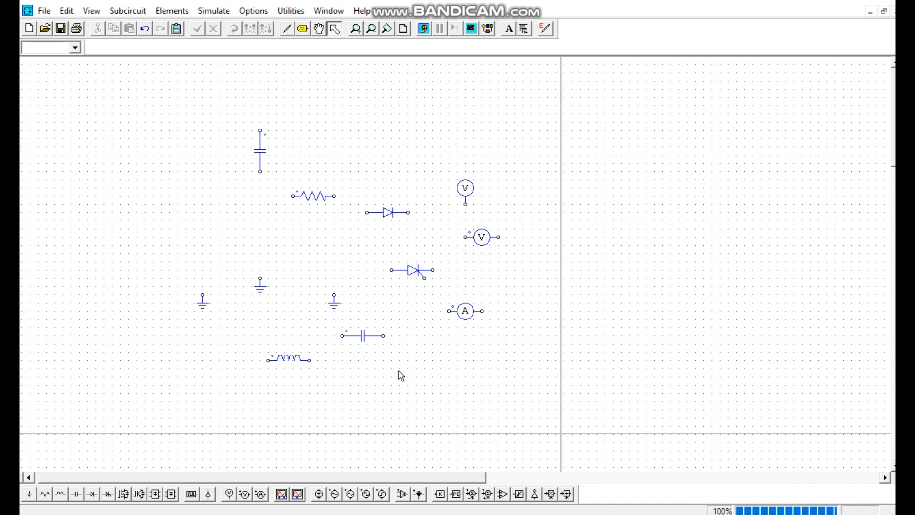
# Place DC, sinusoidal and triangular-wave voltage sources left of the resistor, with the triangular source between the other two
pyautogui.click(319, 494)
pyautogui.click(145, 224)
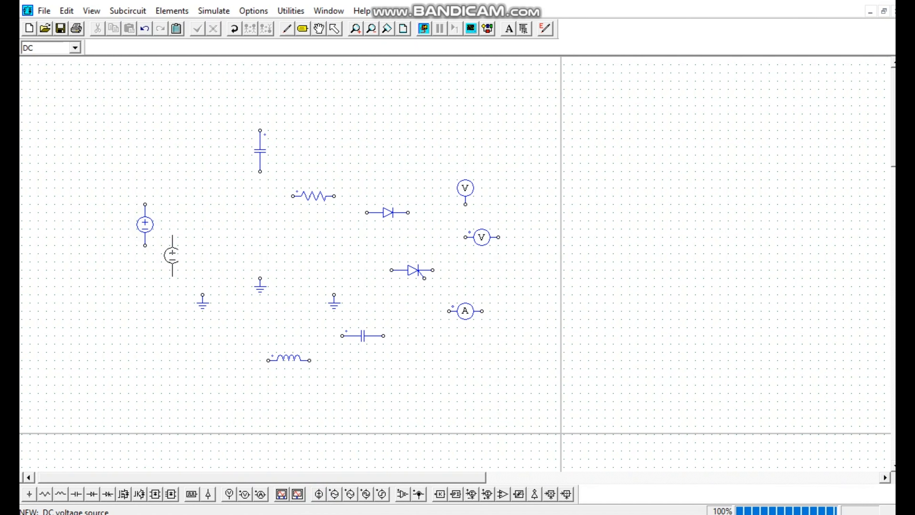
pyautogui.click(322, 496)
pyautogui.click(334, 495)
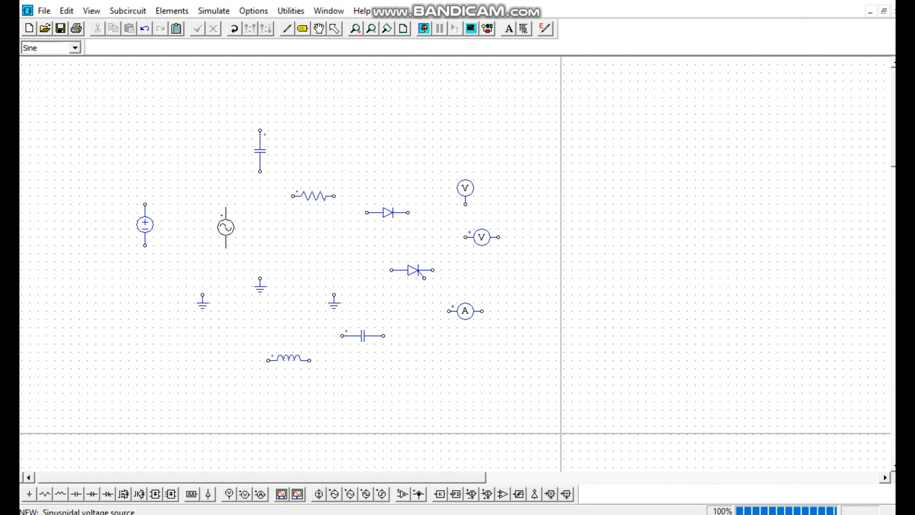
pyautogui.click(227, 225)
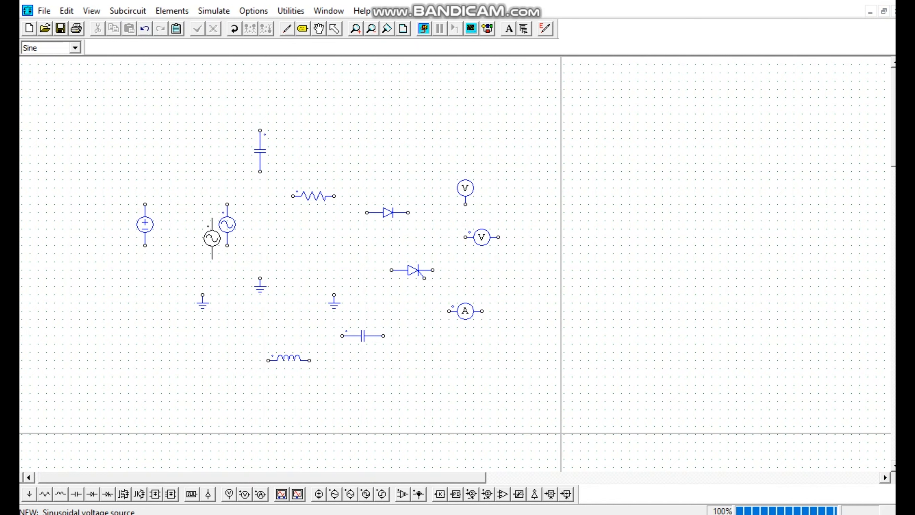
pyautogui.click(352, 497)
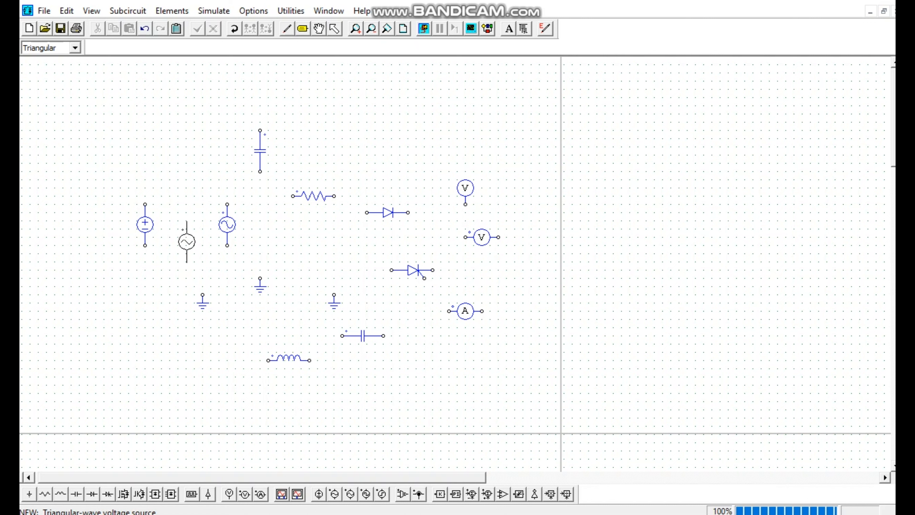
pyautogui.click(187, 242)
# Place two square-wave voltage sources side by side below the resistor and a step voltage source below the current probe
pyautogui.click(366, 496)
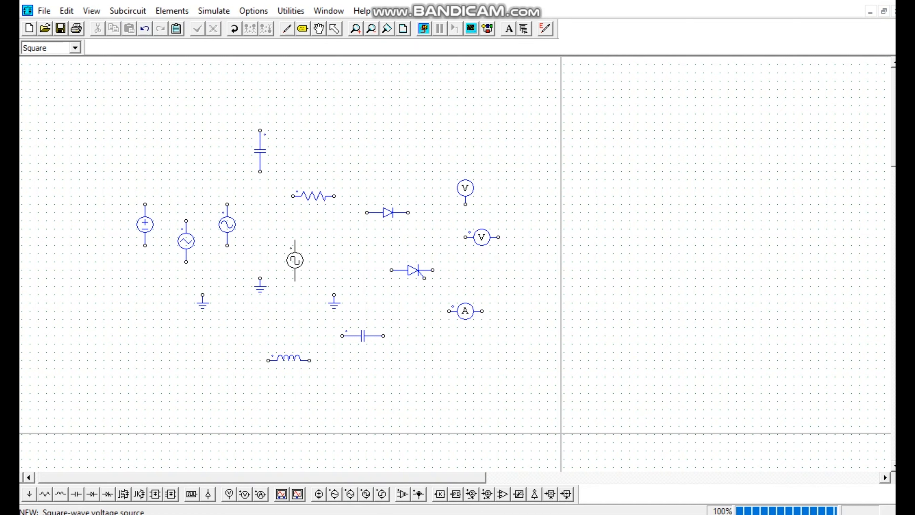
pyautogui.click(294, 257)
pyautogui.click(334, 258)
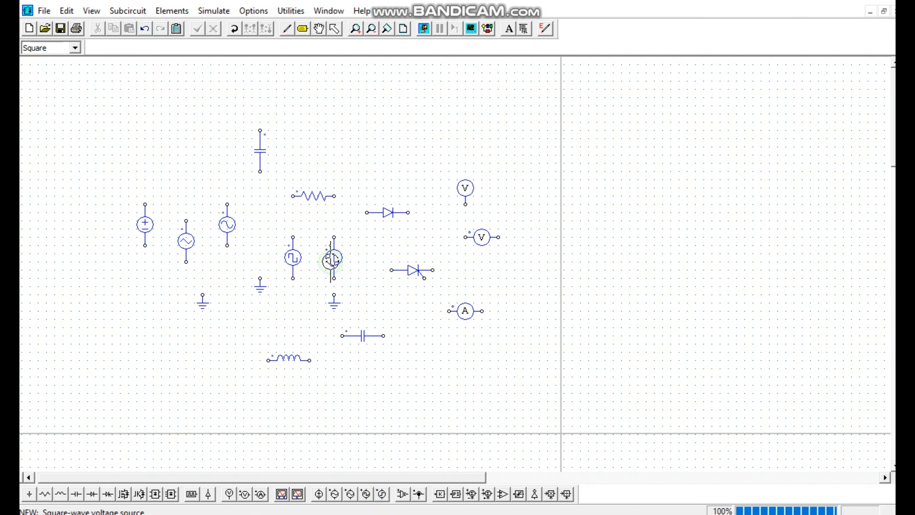
pyautogui.click(387, 498)
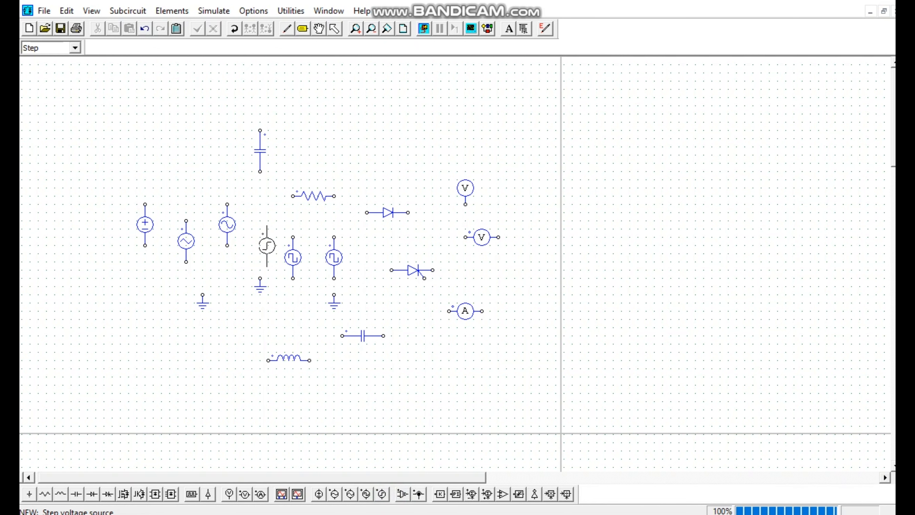
pyautogui.click(449, 364)
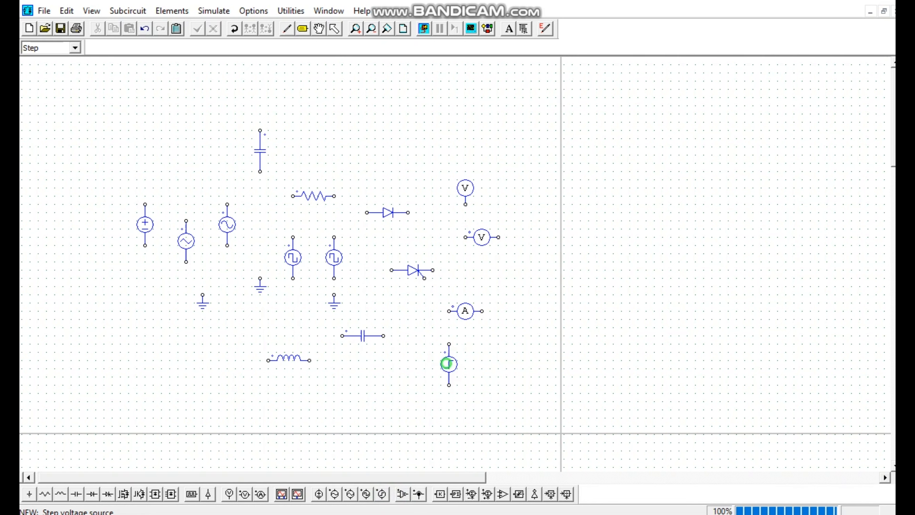
# Place a second step voltage source beside the first and delete all elements from the schematic
pyautogui.click(490, 372)
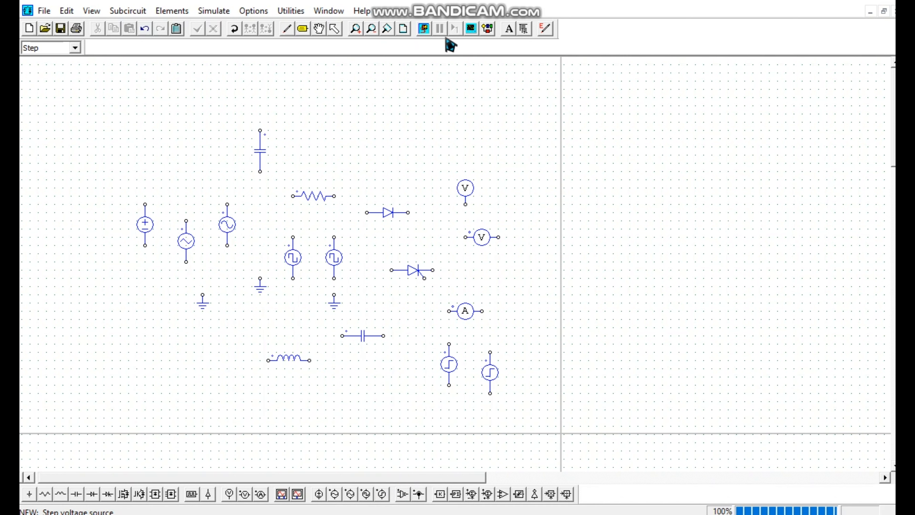
pyautogui.click(335, 29)
pyautogui.click(336, 31)
pyautogui.moveTo(98, 110); pyautogui.dragTo(530, 403)
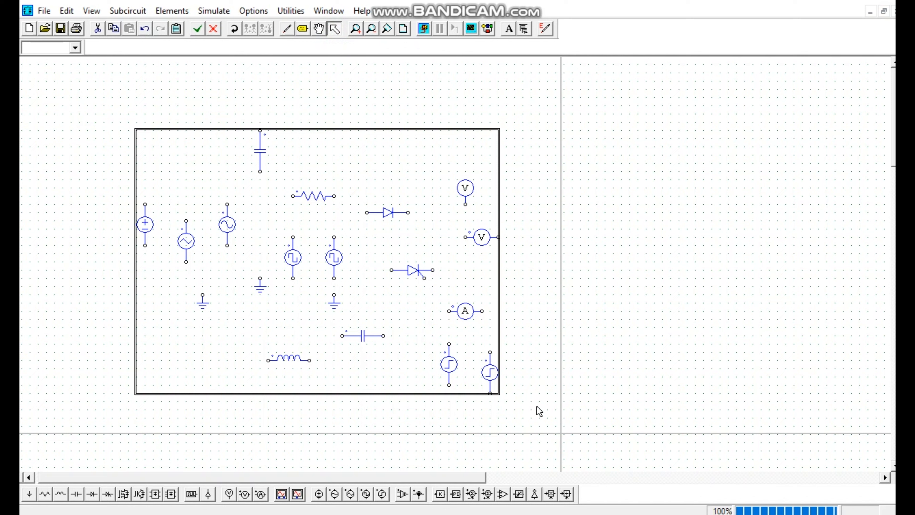
pyautogui.press('Delete')
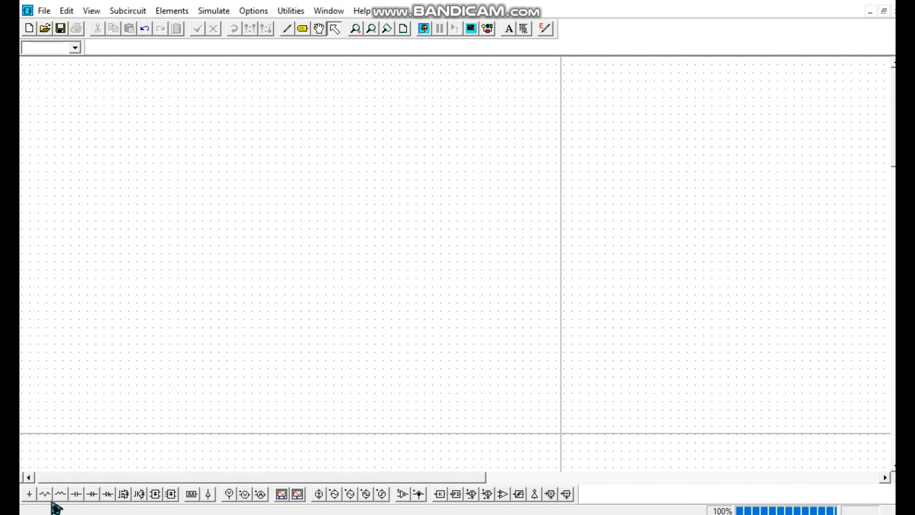
# Place six horizontal resistors in two rows of three, with the lower row rotated 180 degrees
pyautogui.click(45, 494)
pyautogui.click(230, 163)
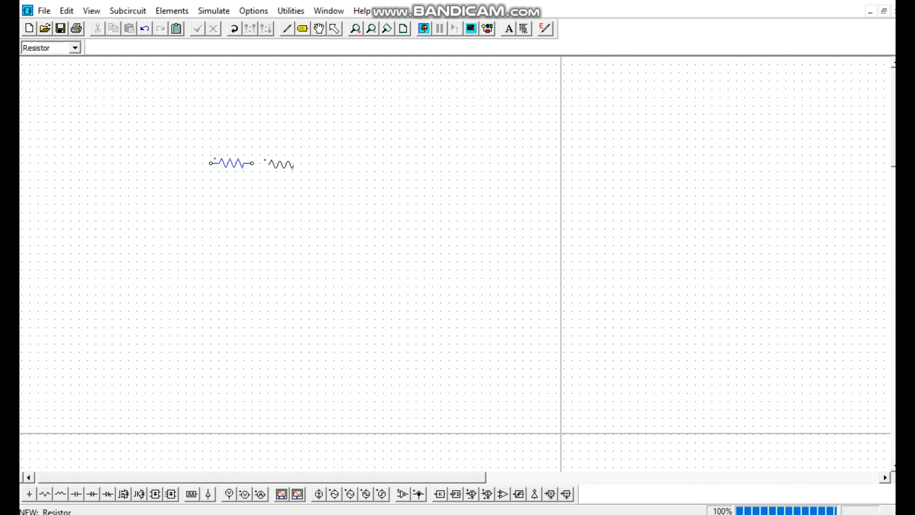
pyautogui.click(338, 163)
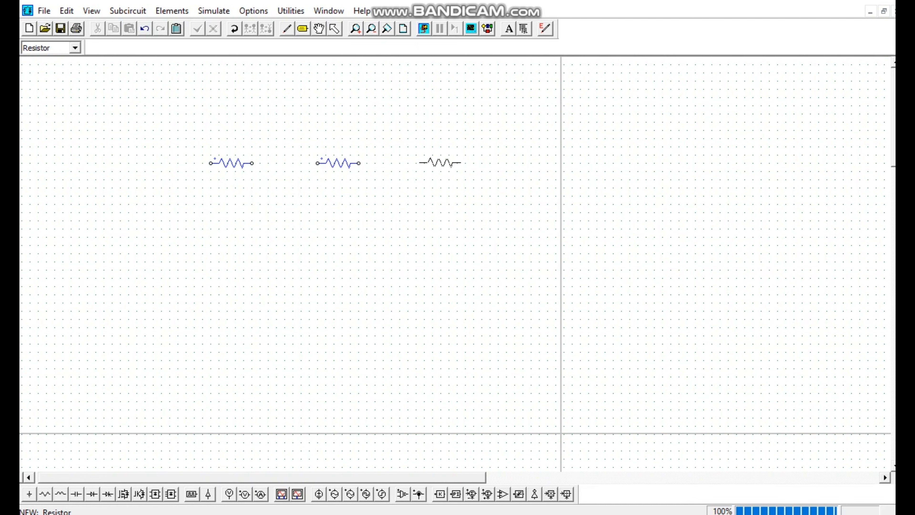
pyautogui.click(456, 165)
pyautogui.rightClick(421, 227)
pyautogui.rightClick(316, 274)
pyautogui.click(223, 278)
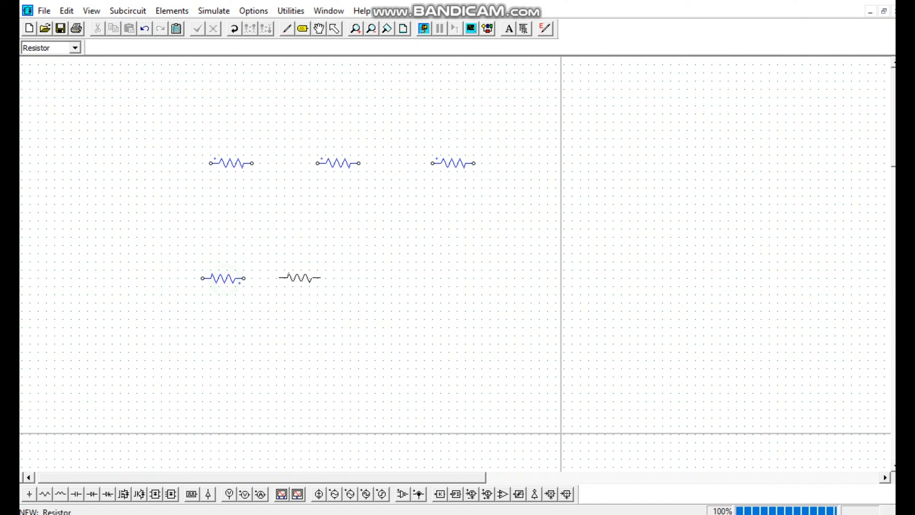
pyautogui.click(330, 278)
pyautogui.click(454, 278)
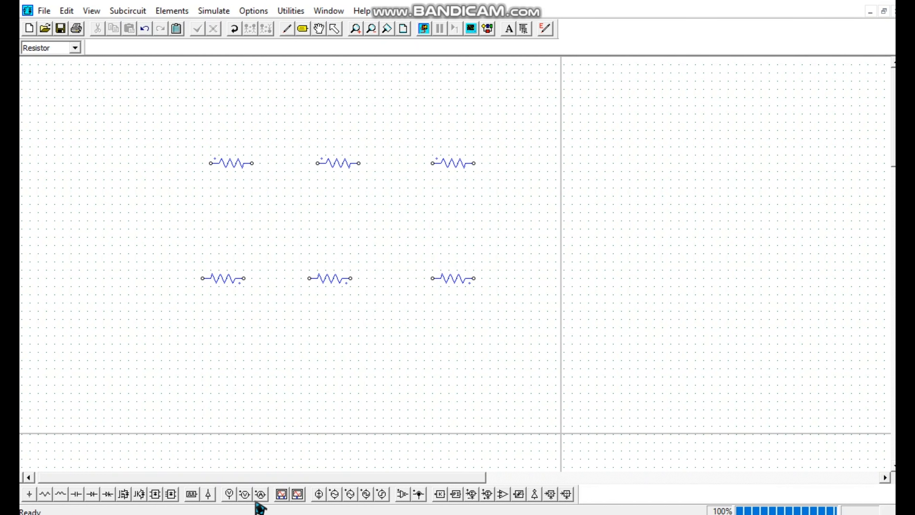
# Place a DC voltage source left of the resistor rows and a current probe in line with the upper row
pyautogui.click(319, 494)
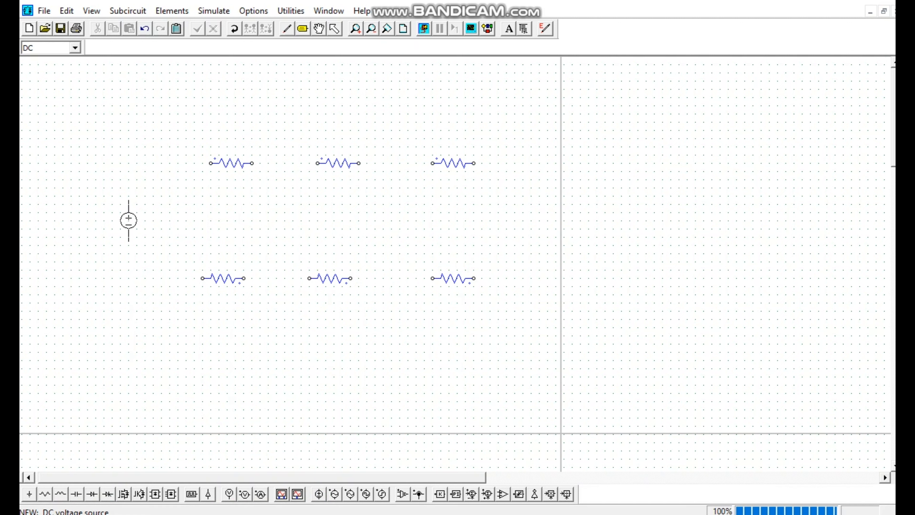
pyautogui.click(112, 224)
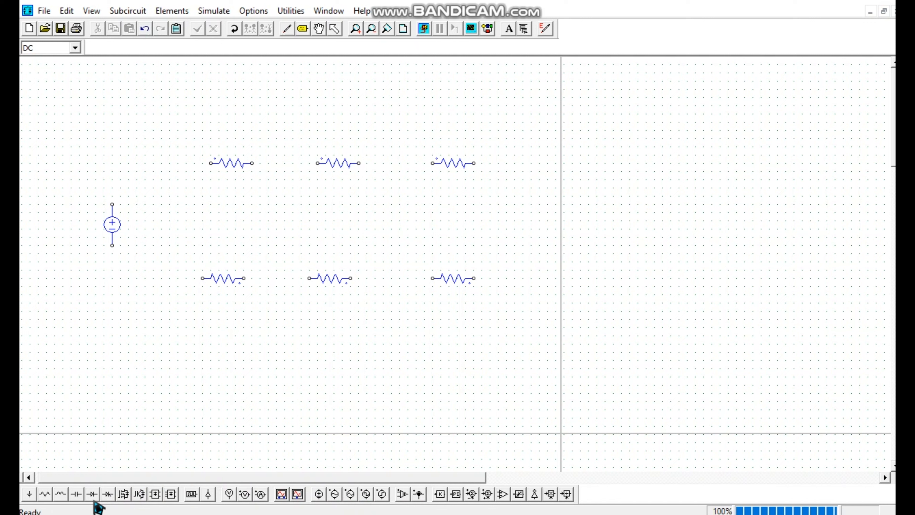
pyautogui.click(261, 496)
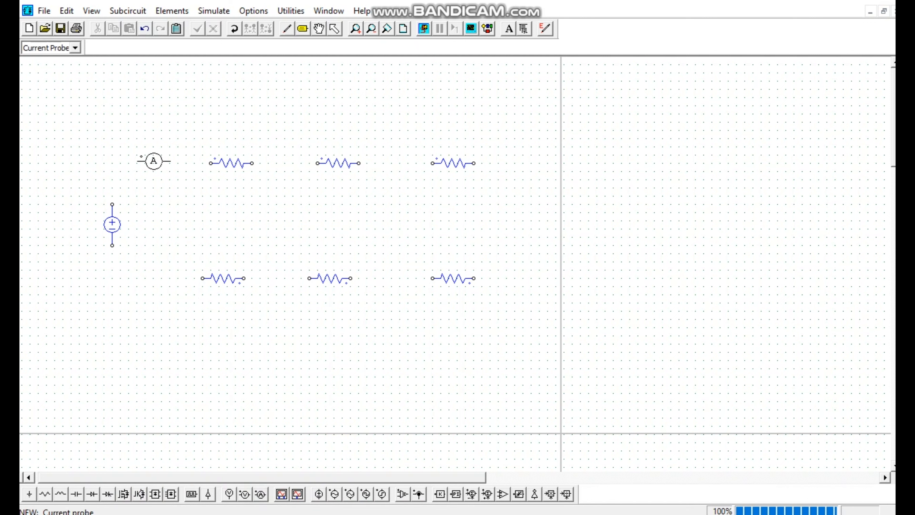
pyautogui.click(154, 161)
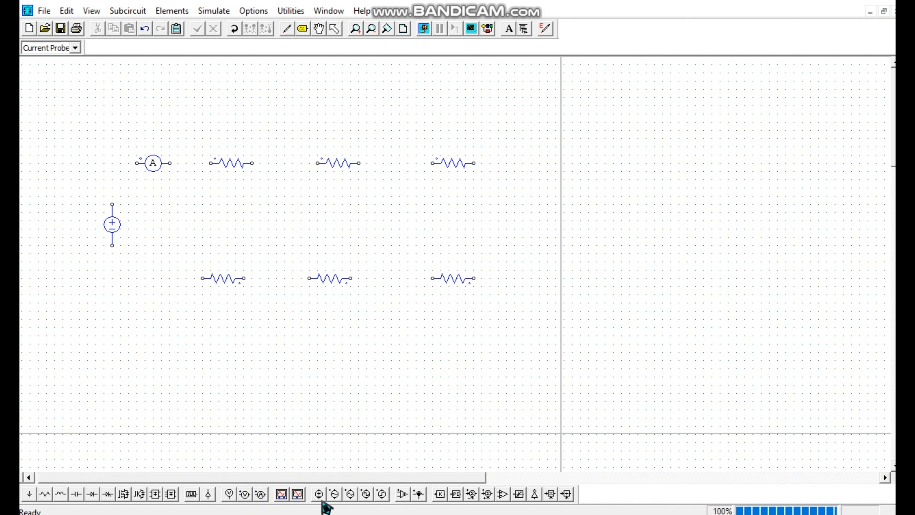
# Wire the DC source's positive terminal through the current probe and upper resistors, and down to the lower-right resistor
pyautogui.click(288, 29)
pyautogui.moveTo(112, 204)
pyautogui.mouseDown()
pyautogui.moveTo(143, 164)
pyautogui.moveTo(432, 164)
pyautogui.moveTo(504, 226)
pyautogui.moveTo(478, 288)
pyautogui.moveTo(476, 271)
pyautogui.moveTo(474, 279)
pyautogui.mouseUp()
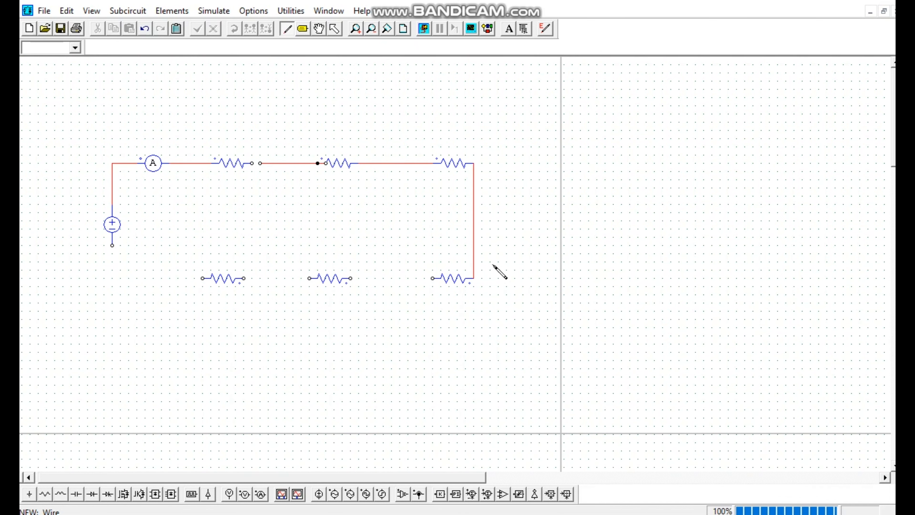
# Replace the middle upper resistor with one slightly farther right and delete the short wire overlapping its right terminal
pyautogui.click(335, 29)
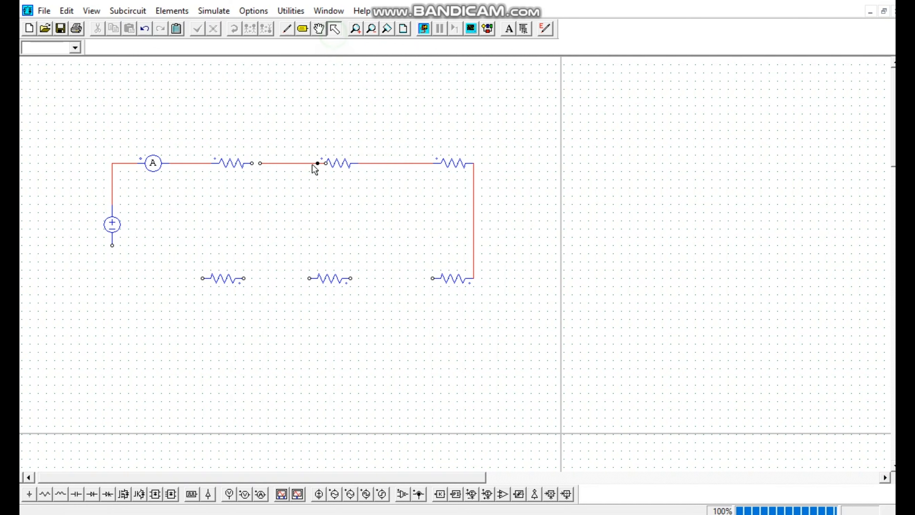
pyautogui.click(317, 164)
pyautogui.press('Delete')
pyautogui.click(61, 494)
pyautogui.click(45, 494)
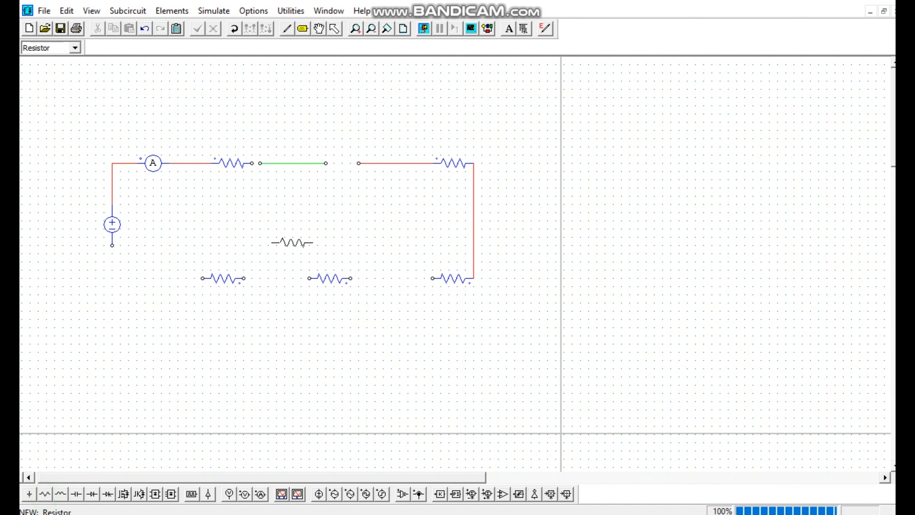
pyautogui.click(345, 163)
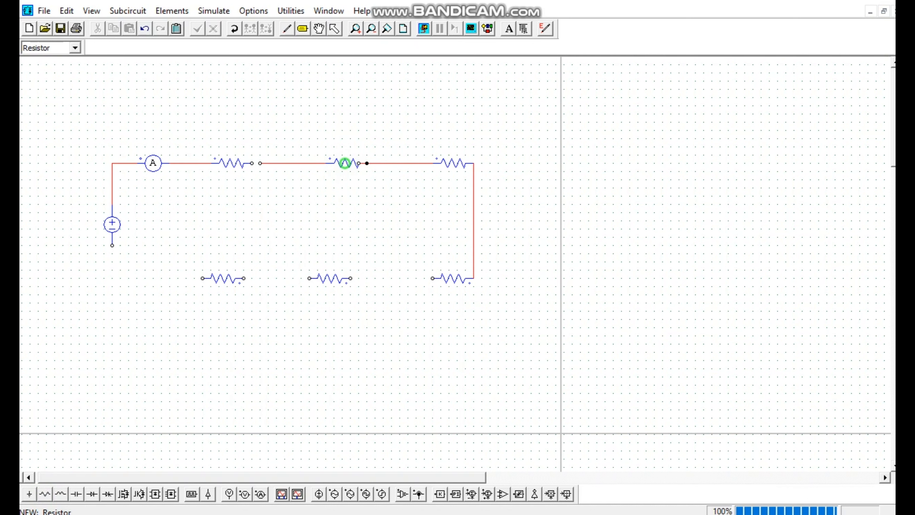
pyautogui.click(334, 29)
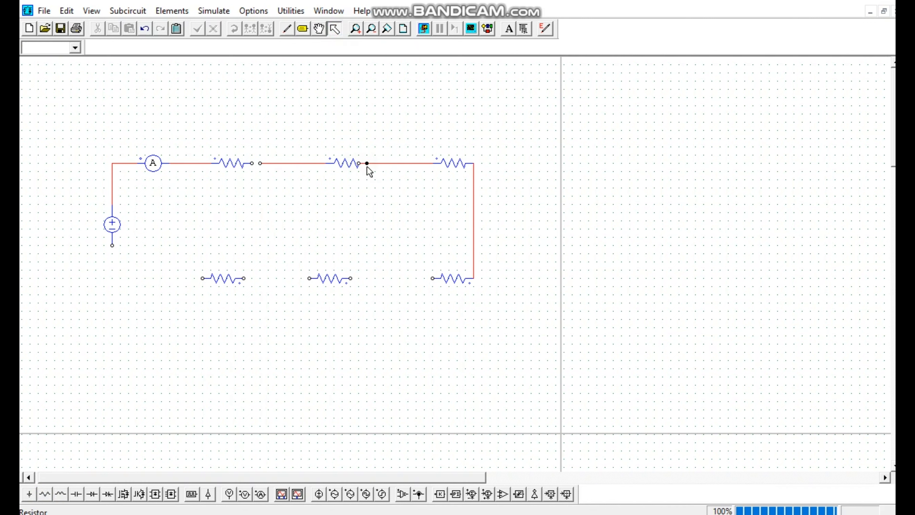
pyautogui.click(366, 166)
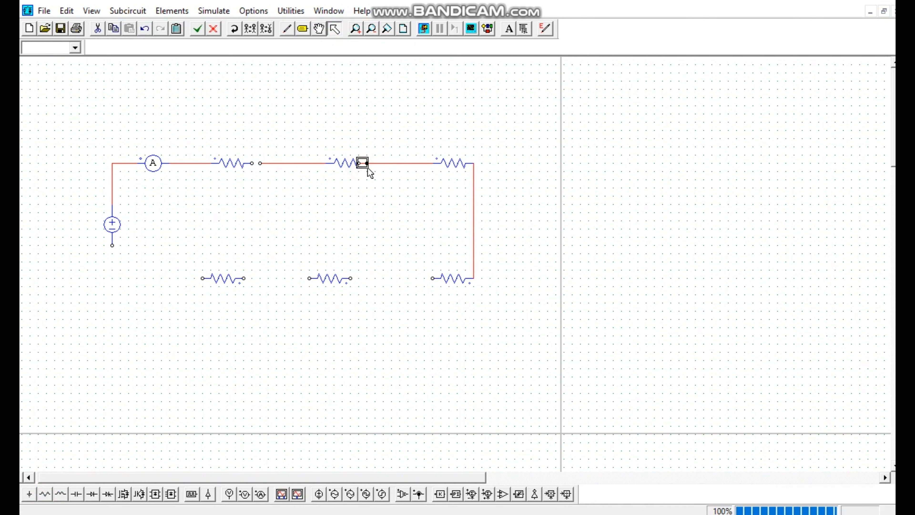
pyautogui.press('Delete')
# Wire the three lower resistors in series and back to the DC source's negative terminal
pyautogui.click(288, 30)
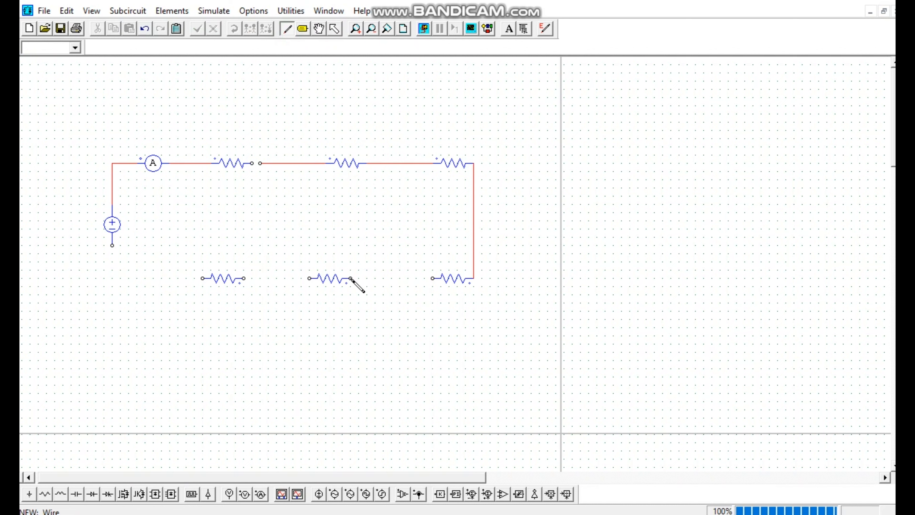
pyautogui.moveTo(351, 278); pyautogui.dragTo(432, 279)
pyautogui.moveTo(247, 279); pyautogui.dragTo(310, 279)
pyautogui.moveTo(203, 279)
pyautogui.mouseDown()
pyautogui.moveTo(169, 285)
pyautogui.moveTo(114, 259)
pyautogui.moveTo(112, 244)
pyautogui.mouseUp()
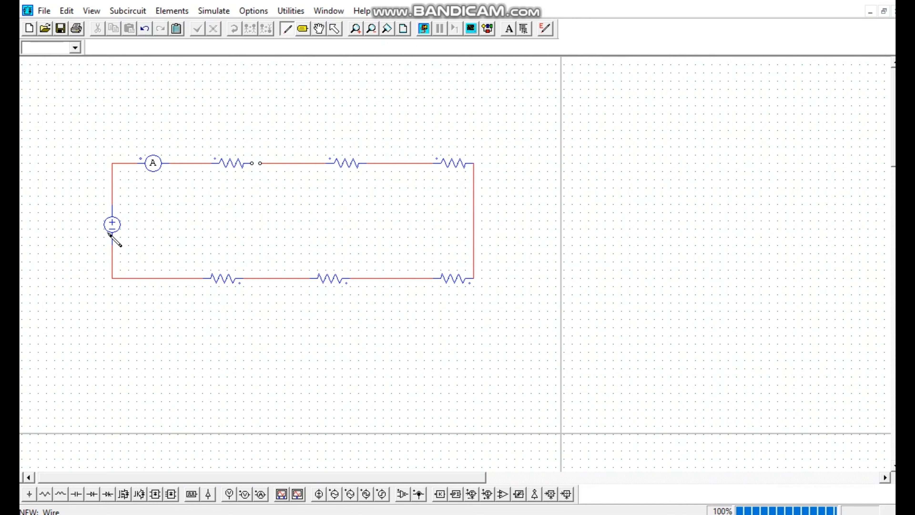
# Connect a ground element to the lower-left wire and close the wire gap between the first two upper resistors
pyautogui.click(29, 494)
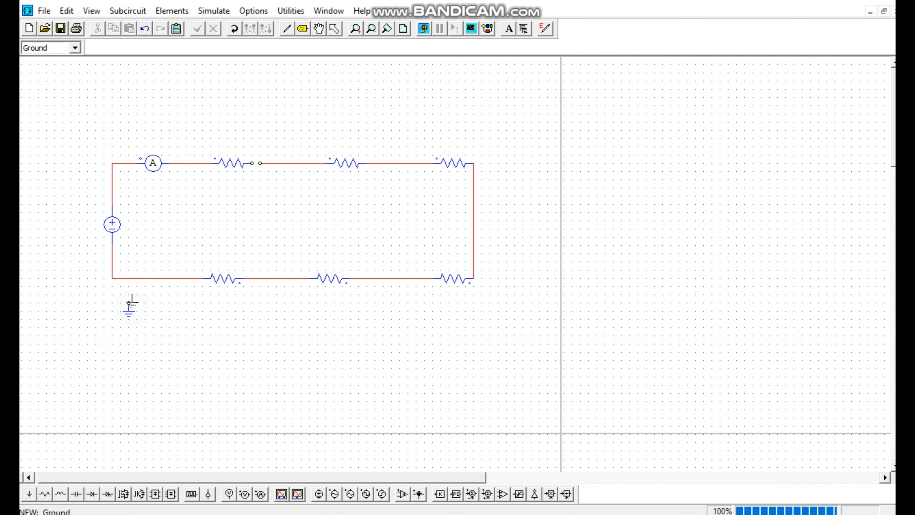
pyautogui.click(287, 29)
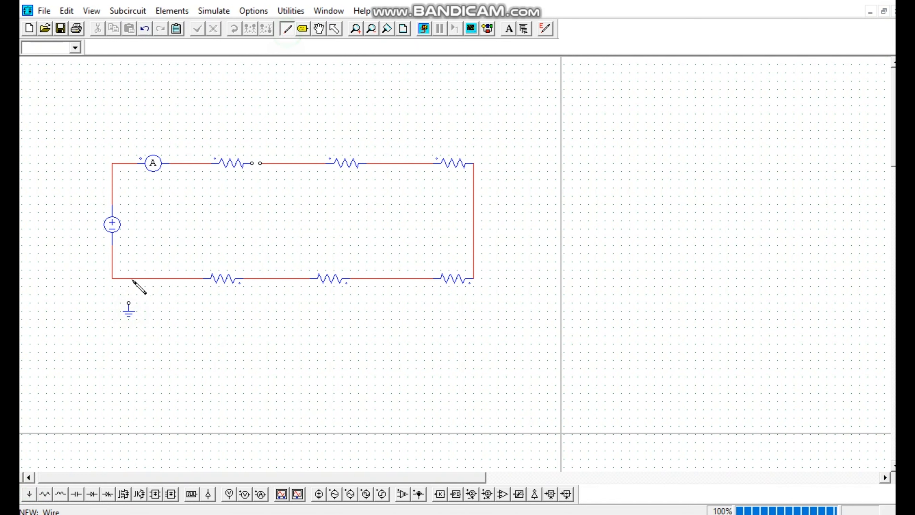
pyautogui.moveTo(132, 279); pyautogui.dragTo(130, 302)
pyautogui.moveTo(252, 163); pyautogui.dragTo(261, 163)
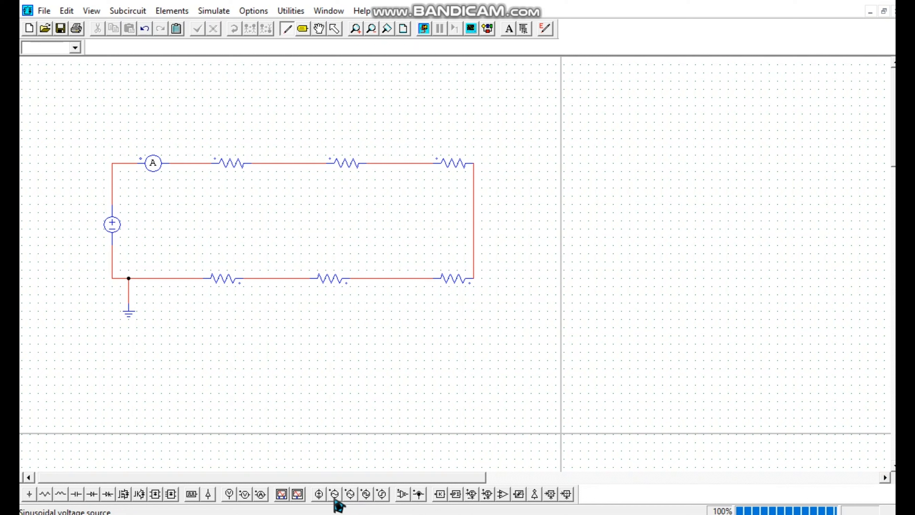
# Place six two-terminal voltage probes, one above each upper resistor and one below each lower resistor
pyautogui.click(245, 497)
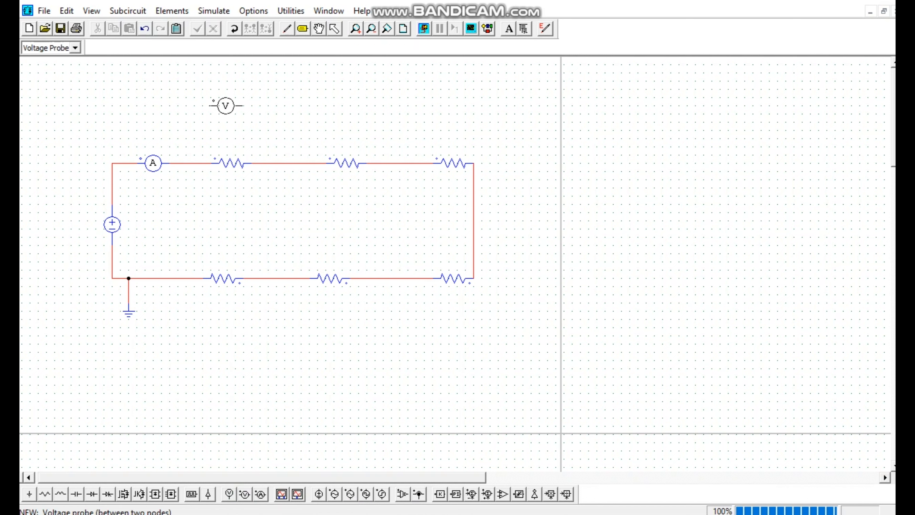
pyautogui.click(236, 106)
pyautogui.click(342, 105)
pyautogui.click(458, 105)
pyautogui.click(457, 344)
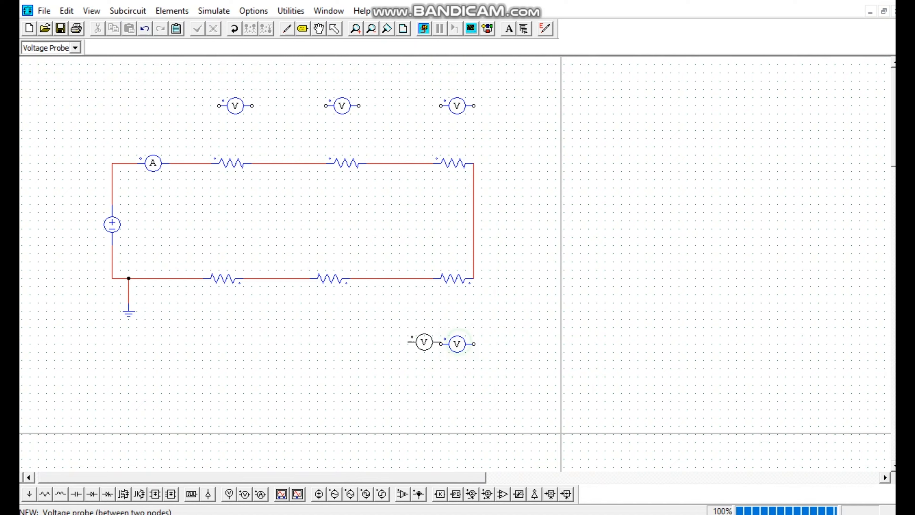
pyautogui.click(333, 344)
pyautogui.click(220, 335)
# Wire the three upper voltage probes in parallel with the upper resistors
pyautogui.click(286, 29)
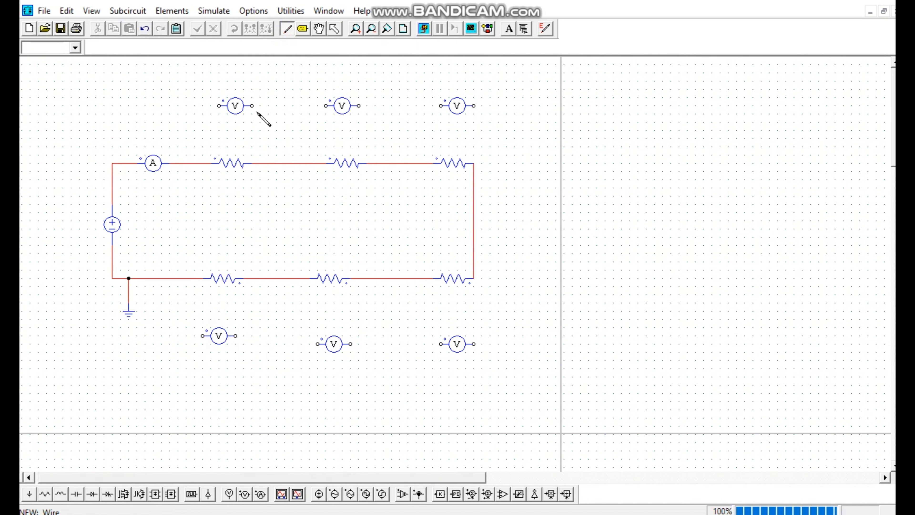
pyautogui.moveTo(253, 106); pyautogui.dragTo(268, 155)
pyautogui.moveTo(219, 106); pyautogui.dragTo(186, 163)
pyautogui.moveTo(325, 105); pyautogui.dragTo(301, 163)
pyautogui.moveTo(359, 105); pyautogui.dragTo(391, 163)
pyautogui.moveTo(441, 105); pyautogui.dragTo(408, 163)
pyautogui.moveTo(476, 104); pyautogui.dragTo(474, 172)
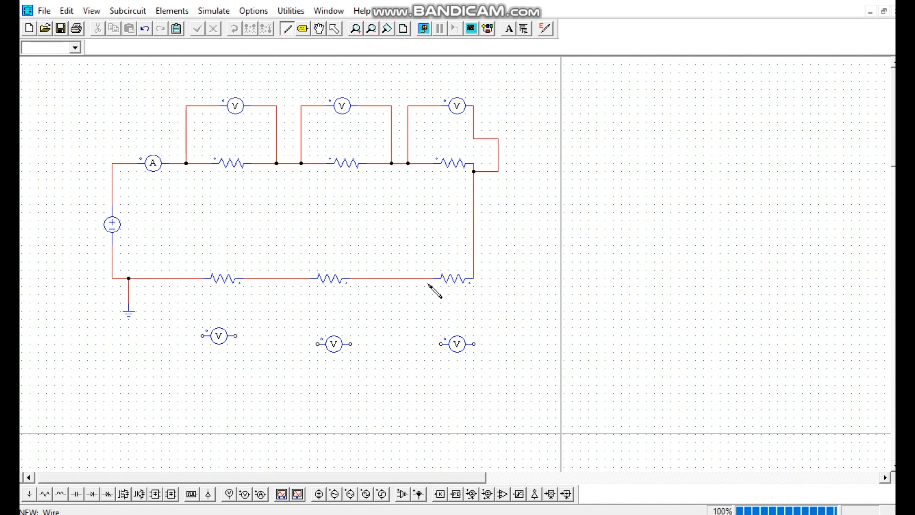
# Wire the three lower voltage probes in parallel with the lower resistors
pyautogui.moveTo(416, 278); pyautogui.dragTo(442, 344)
pyautogui.moveTo(475, 261)
pyautogui.mouseDown()
pyautogui.moveTo(500, 270)
pyautogui.moveTo(489, 343)
pyautogui.moveTo(477, 345)
pyautogui.moveTo(508, 251)
pyautogui.moveTo(523, 288)
pyautogui.moveTo(518, 309)
pyautogui.moveTo(475, 344)
pyautogui.mouseUp()
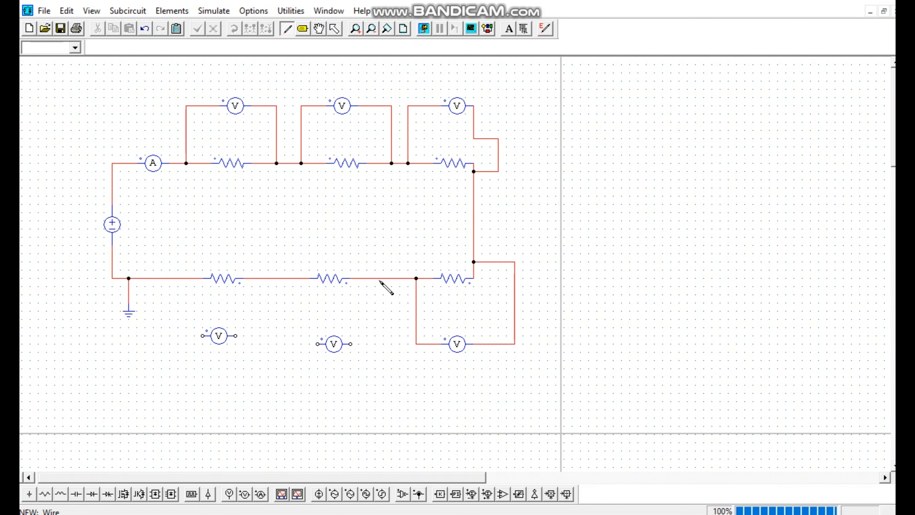
pyautogui.moveTo(379, 280); pyautogui.dragTo(351, 344)
pyautogui.moveTo(285, 280); pyautogui.dragTo(317, 344)
pyautogui.moveTo(260, 278); pyautogui.dragTo(238, 337)
pyautogui.moveTo(183, 280); pyautogui.dragTo(202, 336)
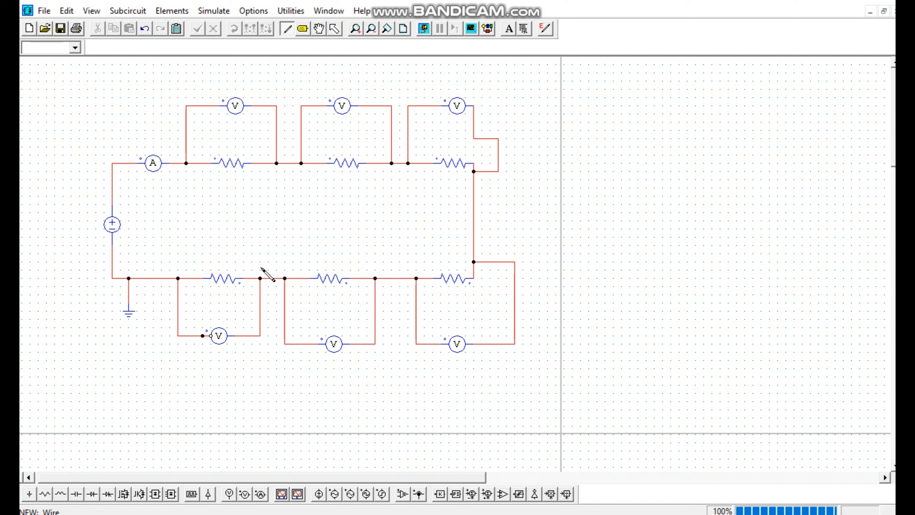
# Name the DC voltage source vin, set its amplitude to 10, and display both values on the schematic
pyautogui.click(335, 30)
pyautogui.doubleClick(116, 230)
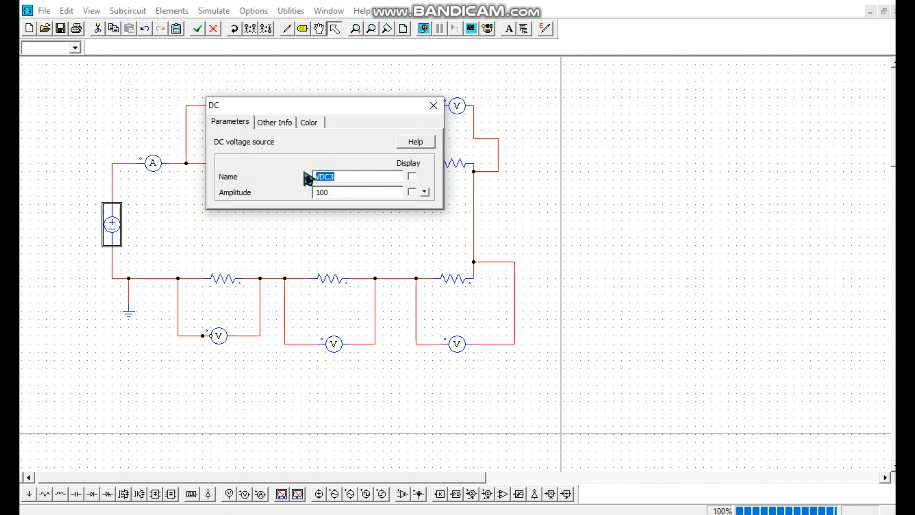
pyautogui.write('vin')
pyautogui.click(412, 176)
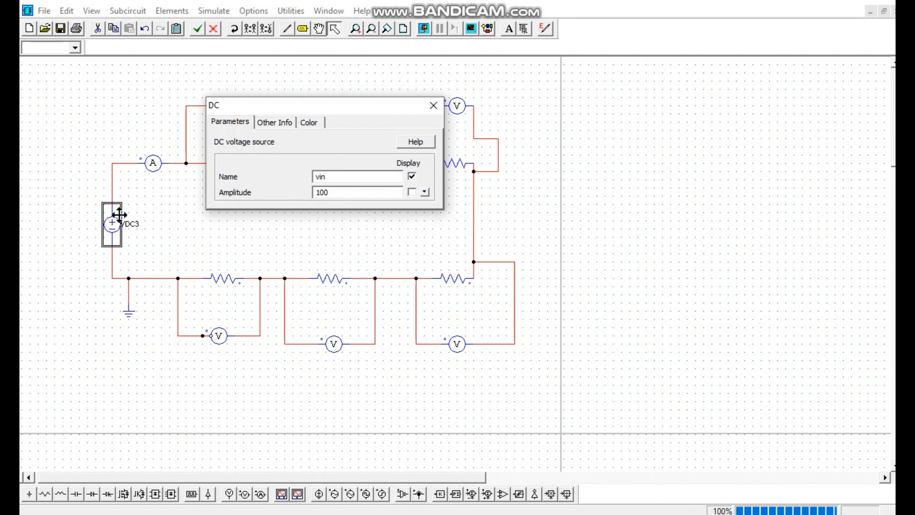
pyautogui.click(336, 192)
pyautogui.click(412, 191)
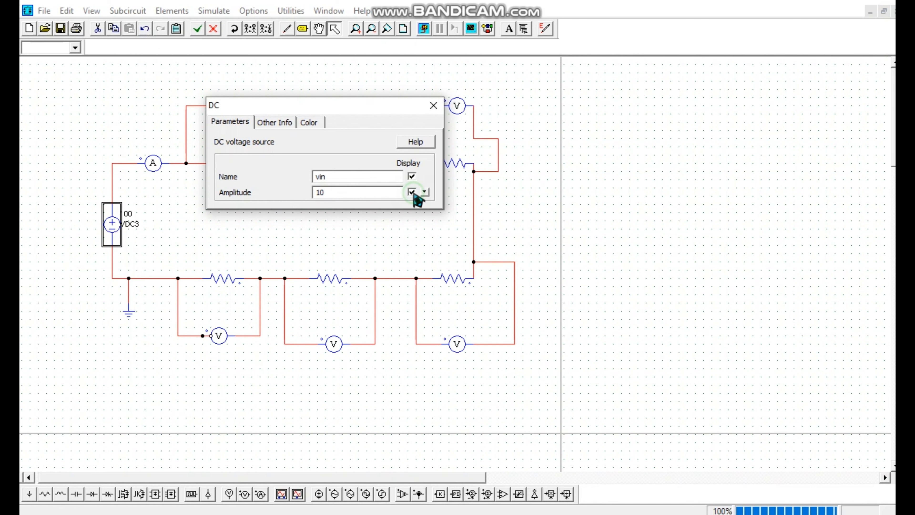
pyautogui.click(433, 106)
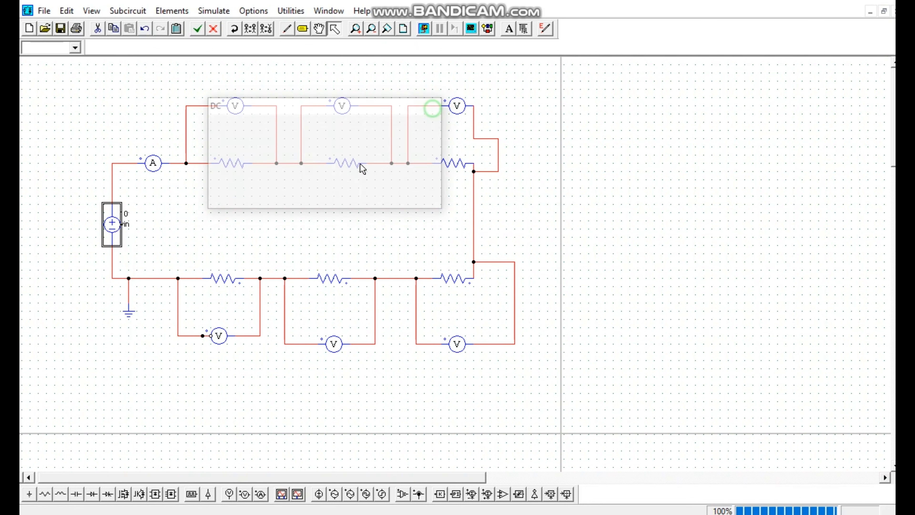
# Name the current probe I1 and display its name on the schematic
pyautogui.click(156, 173)
pyautogui.doubleClick(156, 173)
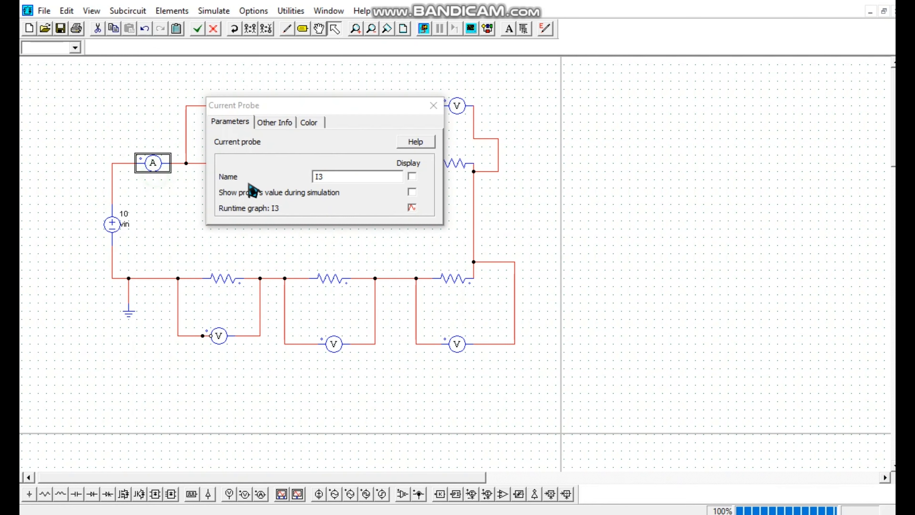
pyautogui.click(328, 176)
pyautogui.press('BackSpace')
pyautogui.write('1')
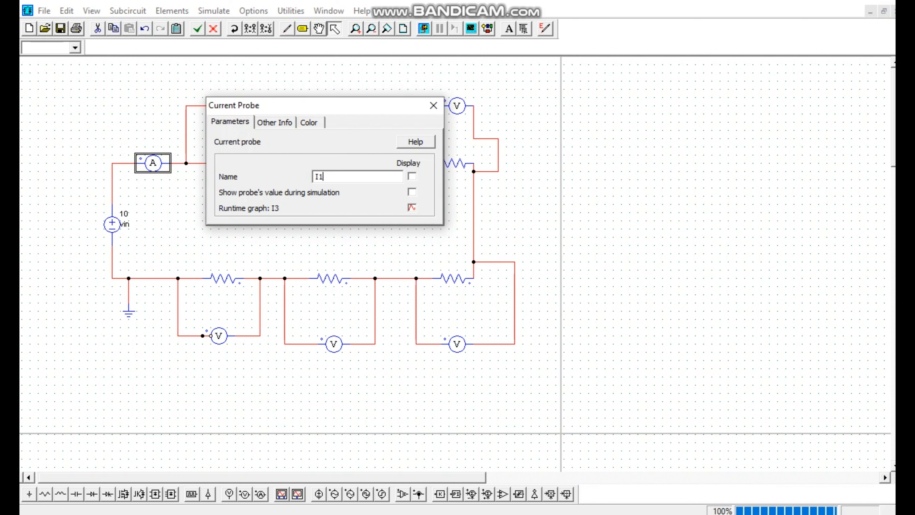
pyautogui.click(412, 176)
pyautogui.click(434, 106)
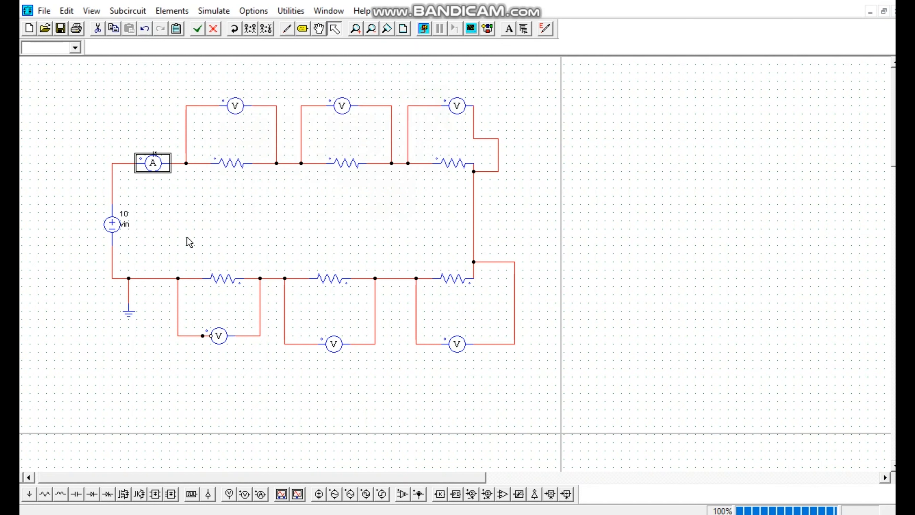
# Name the first upper resistor R1, set its resistance to 1, and display both values on the schematic
pyautogui.doubleClick(234, 172)
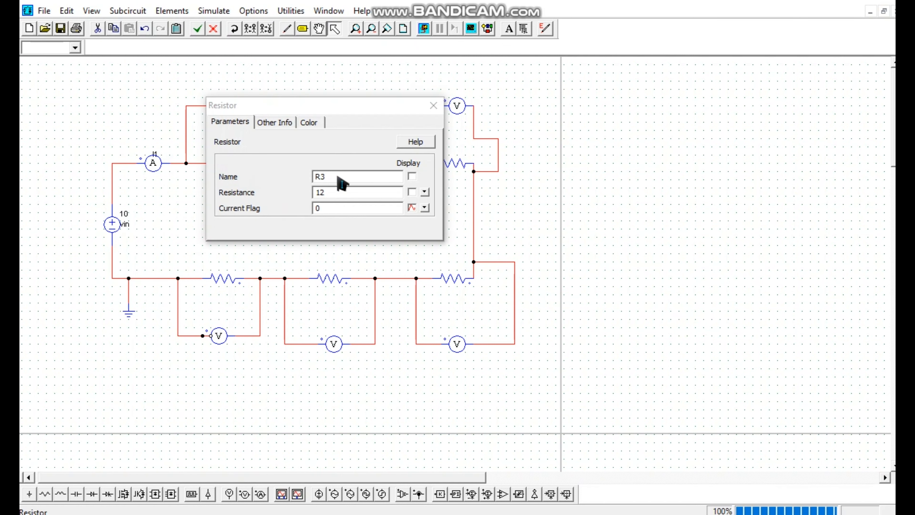
pyautogui.click(330, 176)
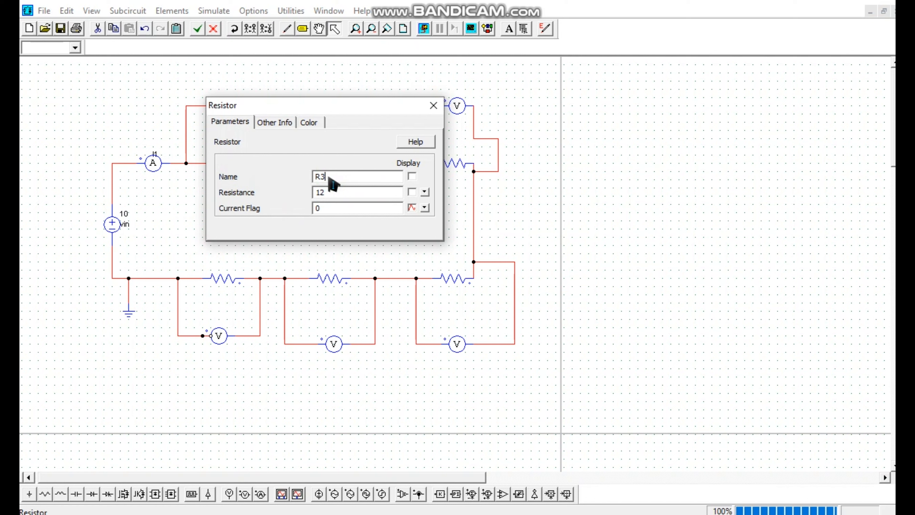
pyautogui.write('1')
pyautogui.moveTo(321, 190); pyautogui.dragTo(326, 205)
pyautogui.click(412, 176)
pyautogui.click(412, 192)
pyautogui.click(434, 105)
pyautogui.click(278, 204)
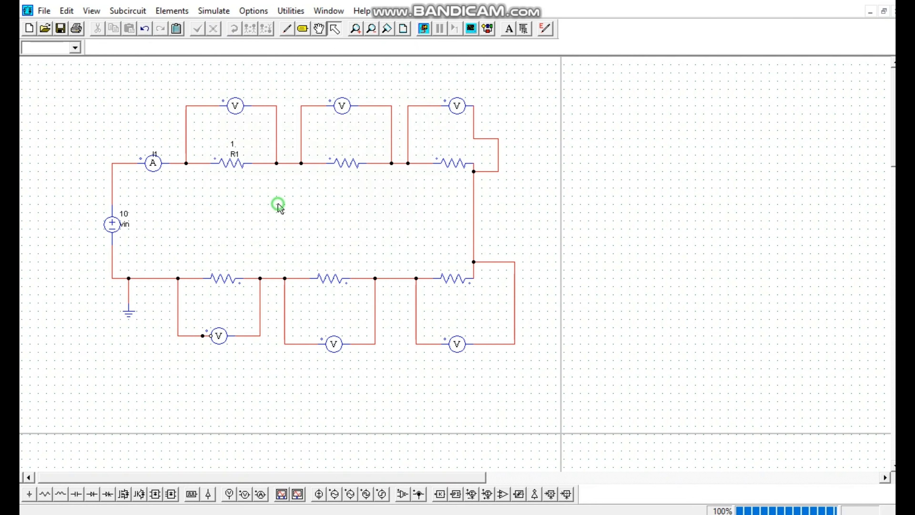
# Name the middle upper resistor R2, set its resistance to 2, and display both values on the schematic
pyautogui.doubleClick(342, 167)
pyautogui.moveTo(319, 181); pyautogui.dragTo(323, 180)
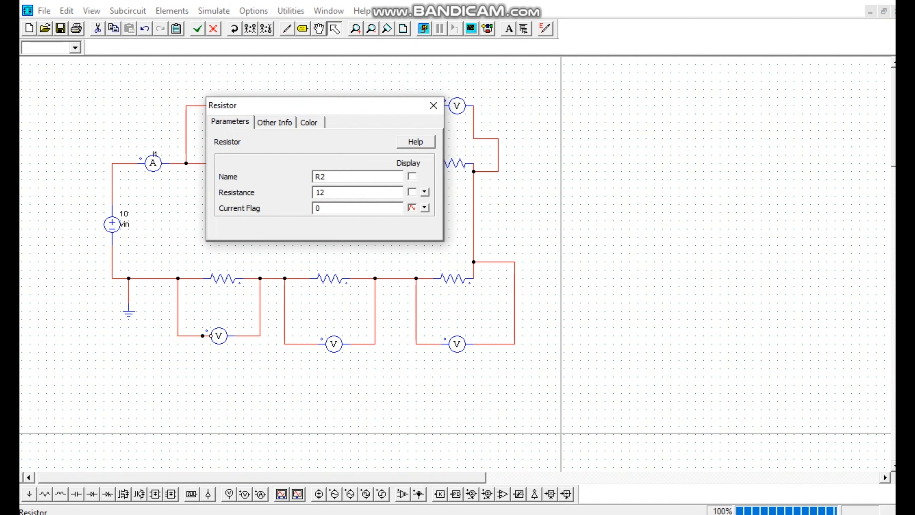
pyautogui.click(322, 193)
pyautogui.click(412, 176)
pyautogui.click(412, 192)
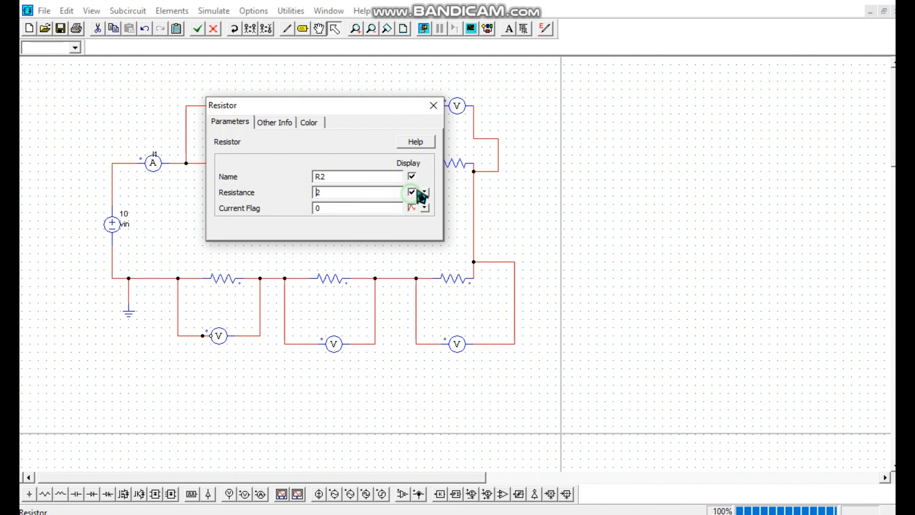
pyautogui.click(433, 106)
# Name the last upper resistor R3, set its resistance to 3, and display both values on the schematic
pyautogui.doubleClick(447, 164)
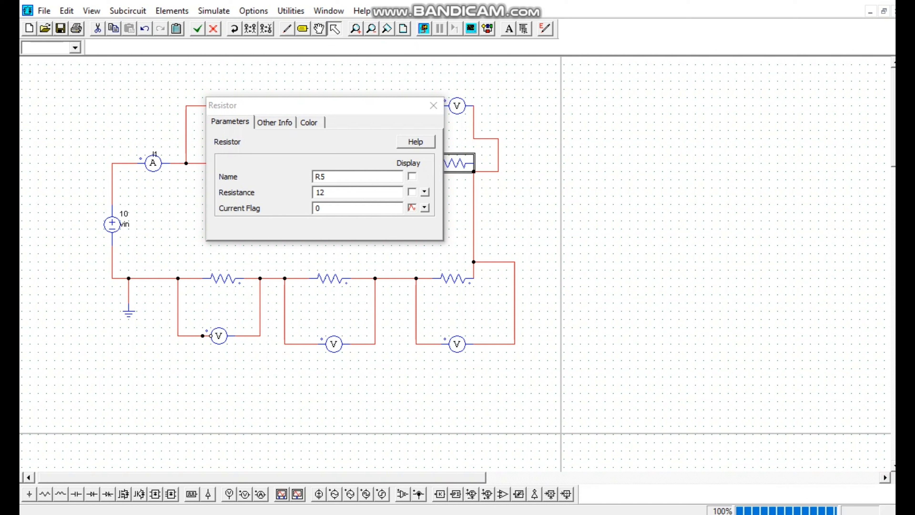
pyautogui.moveTo(342, 179); pyautogui.dragTo(322, 181)
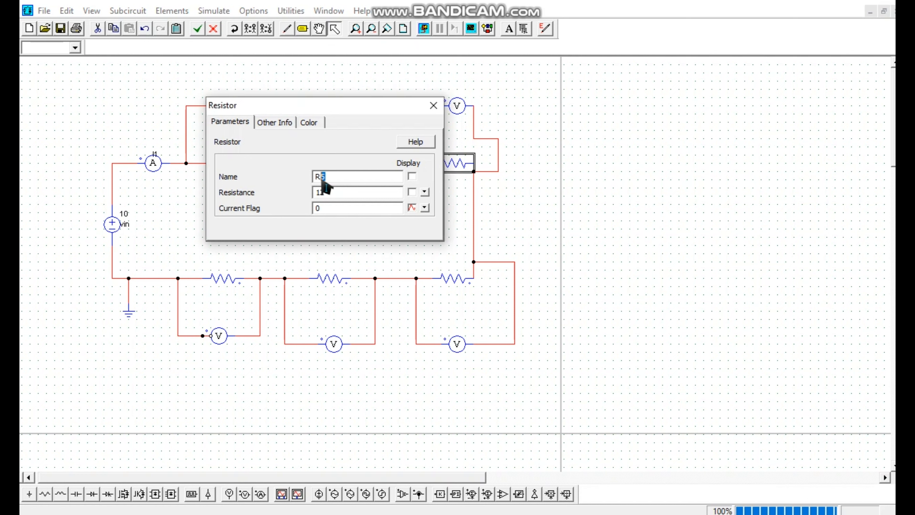
pyautogui.write('3')
pyautogui.doubleClick(323, 189)
pyautogui.click(412, 191)
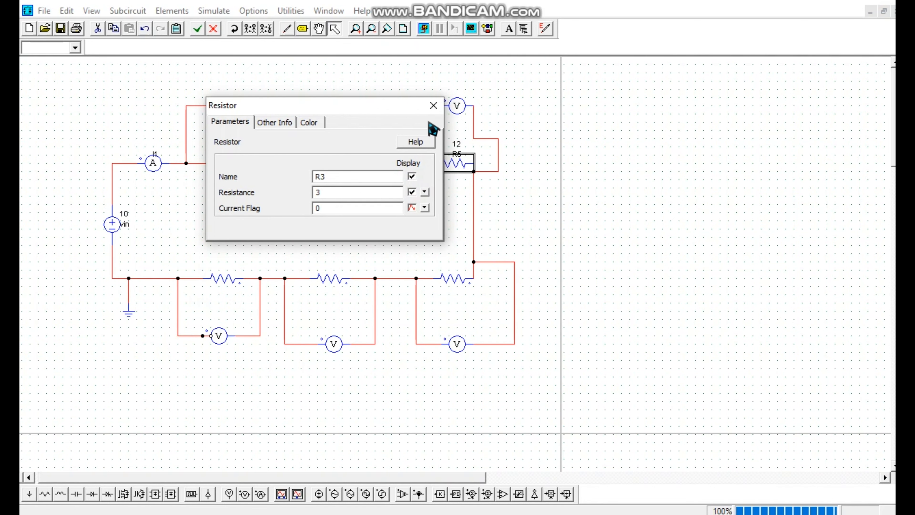
pyautogui.click(433, 106)
pyautogui.click(460, 247)
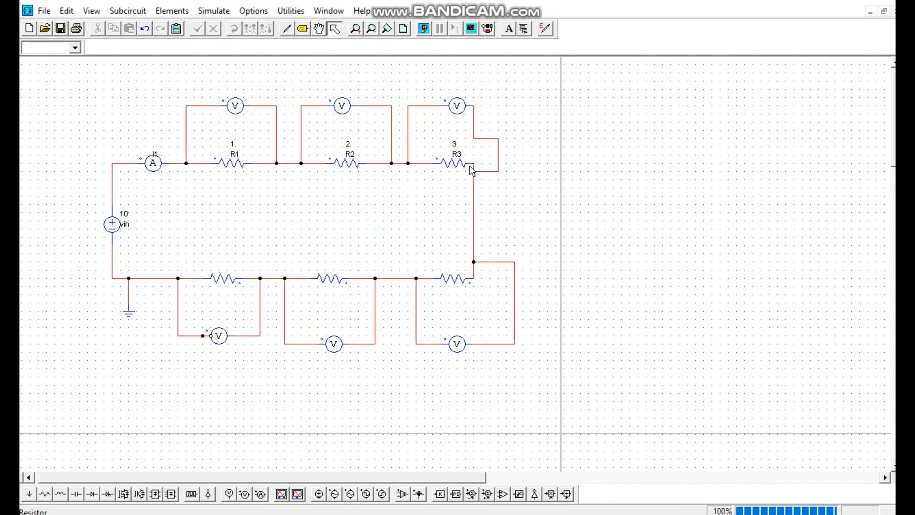
# Name the lower resistor beneath R3 as R4, set its resistance to 1, and display both values
pyautogui.doubleClick(454, 280)
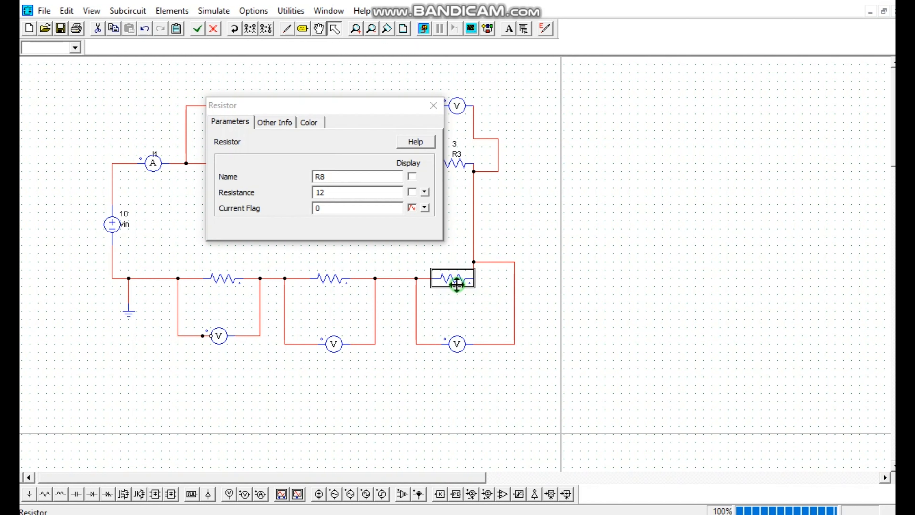
pyautogui.click(326, 176)
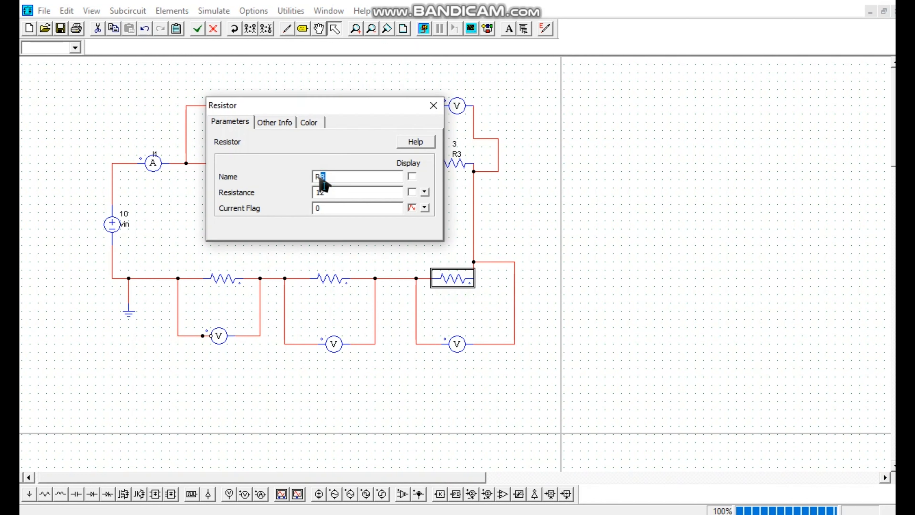
pyautogui.write('3')
pyautogui.click(412, 176)
pyautogui.moveTo(335, 193); pyautogui.dragTo(322, 205)
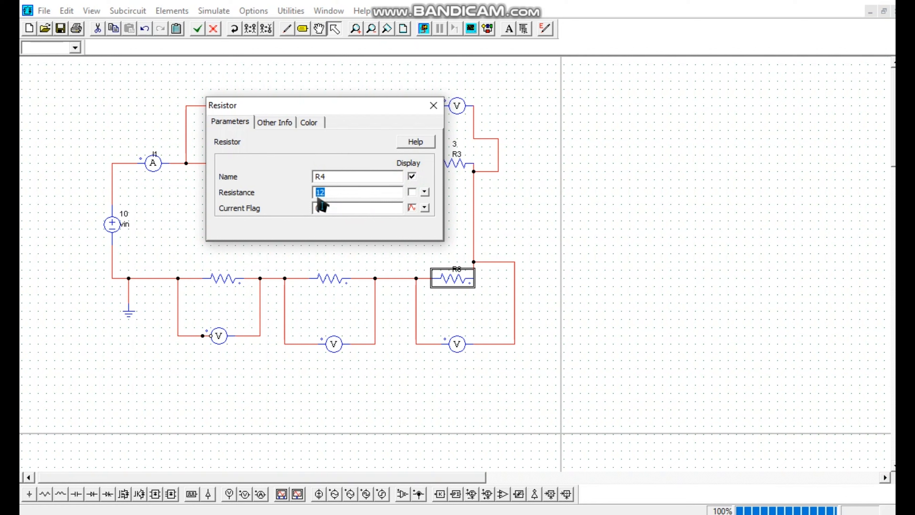
pyautogui.click(412, 193)
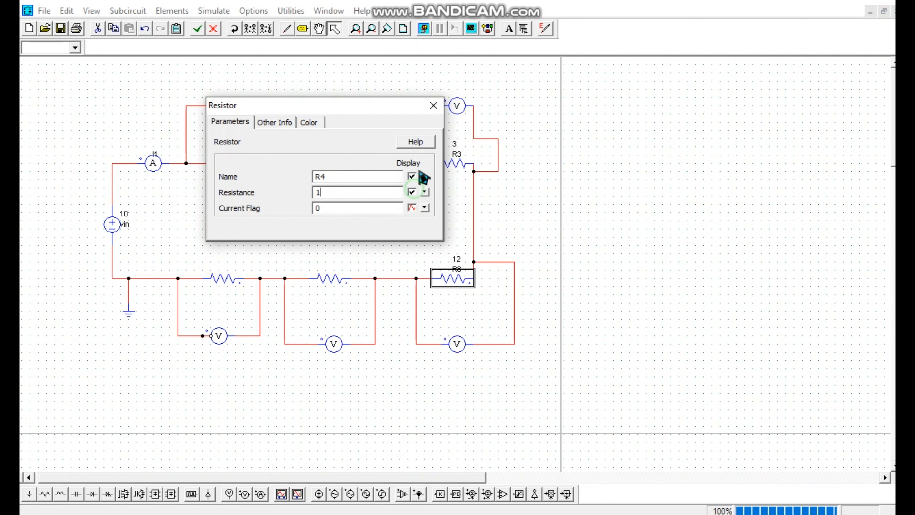
pyautogui.click(433, 106)
pyautogui.click(446, 309)
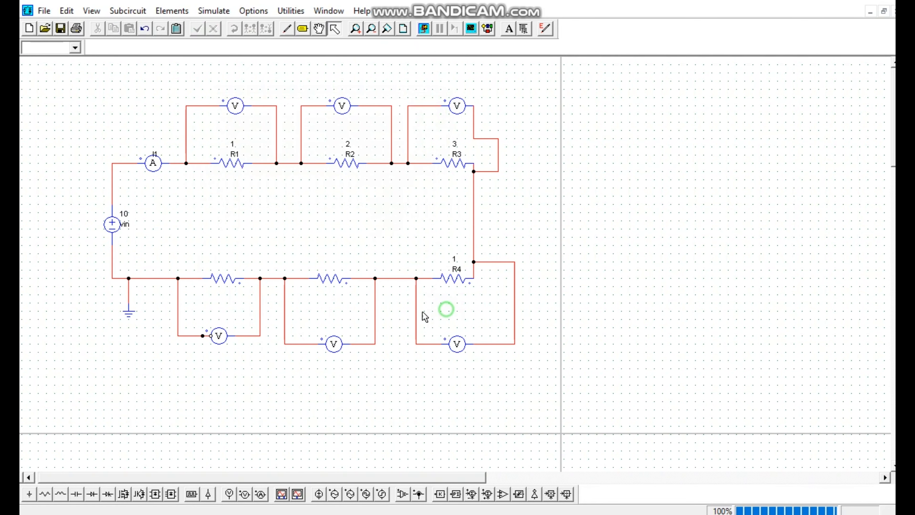
# Name the middle lower resistor R5, set its resistance to 2, and display both values on the schematic
pyautogui.doubleClick(334, 287)
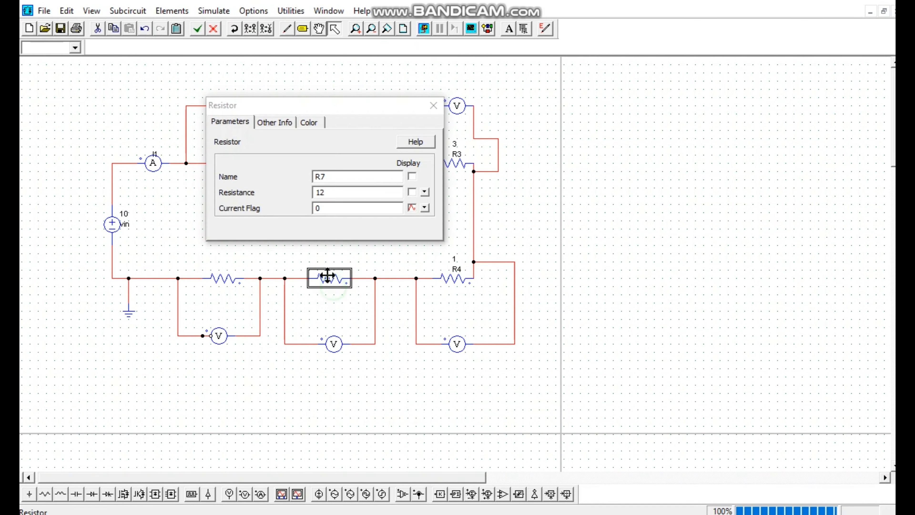
pyautogui.click(411, 176)
pyautogui.click(326, 178)
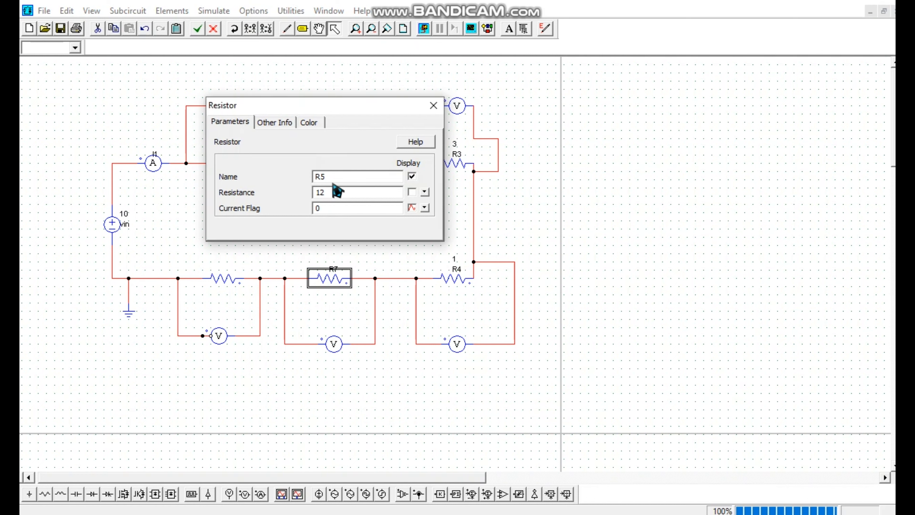
pyautogui.moveTo(333, 191); pyautogui.dragTo(310, 203)
pyautogui.click(412, 192)
pyautogui.click(434, 105)
pyautogui.click(345, 312)
# Set the resistance of the lower resistor nearest the ground, R6, to 3 and display its name and resistance
pyautogui.click(221, 283)
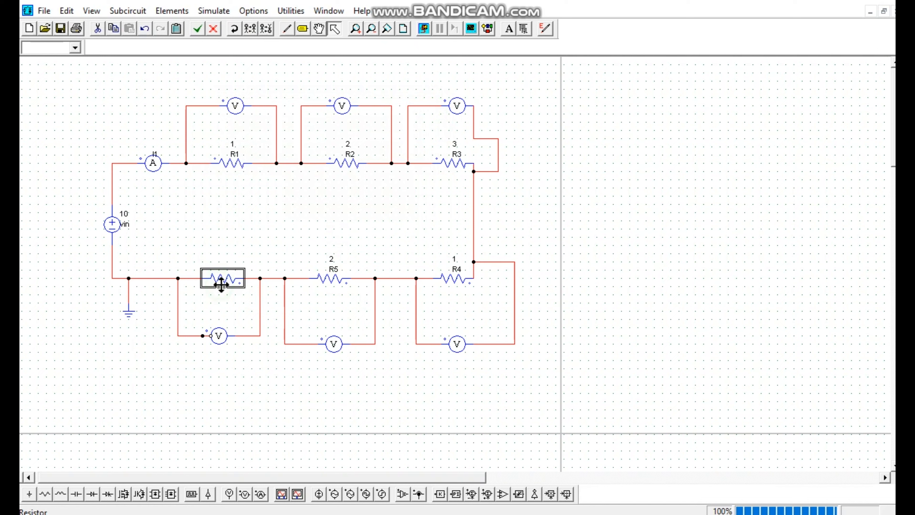
pyautogui.doubleClick(221, 283)
pyautogui.moveTo(324, 176); pyautogui.dragTo(308, 178)
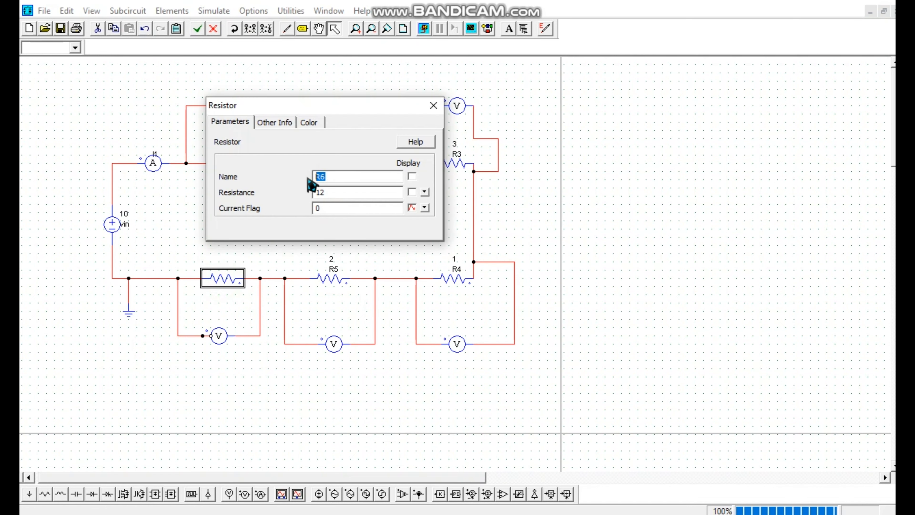
pyautogui.moveTo(341, 195); pyautogui.dragTo(317, 210)
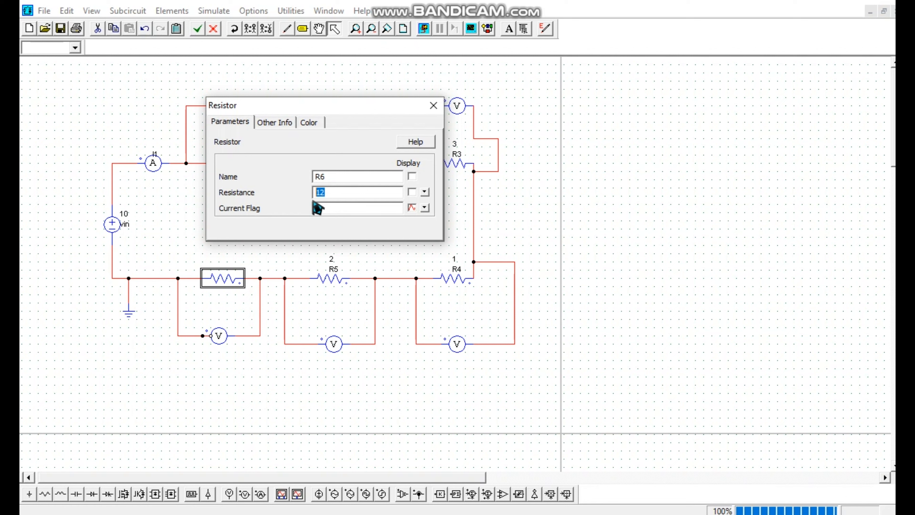
pyautogui.write('3')
pyautogui.click(412, 176)
pyautogui.click(412, 192)
pyautogui.click(434, 105)
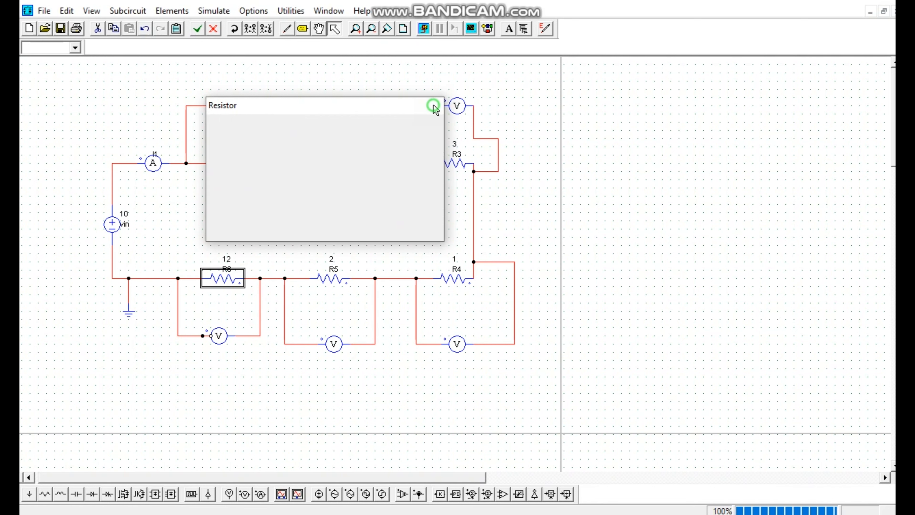
# Delete the stray short wire segment at the positive terminal of the voltage probe below R6
pyautogui.click(324, 323)
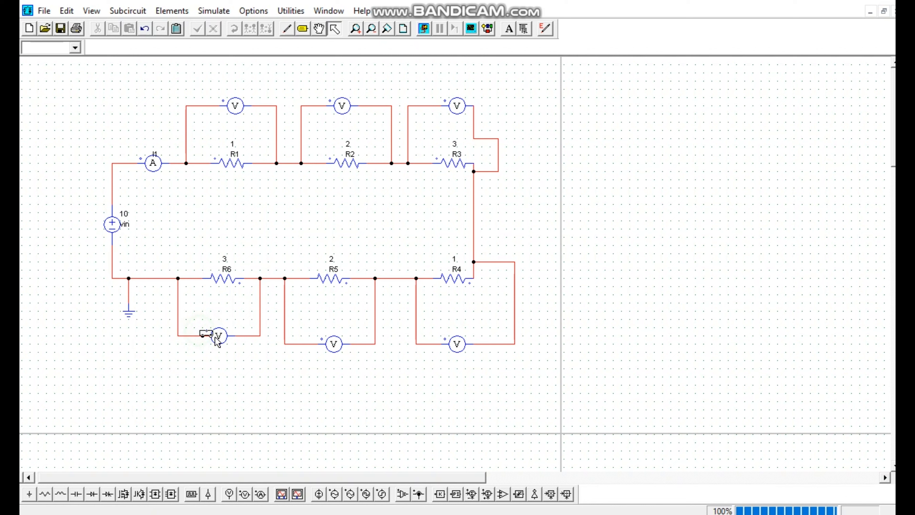
pyautogui.click(204, 336)
pyautogui.press('Escape')
# Name the voltage probe across R1 as V1 and display its name
pyautogui.doubleClick(235, 106)
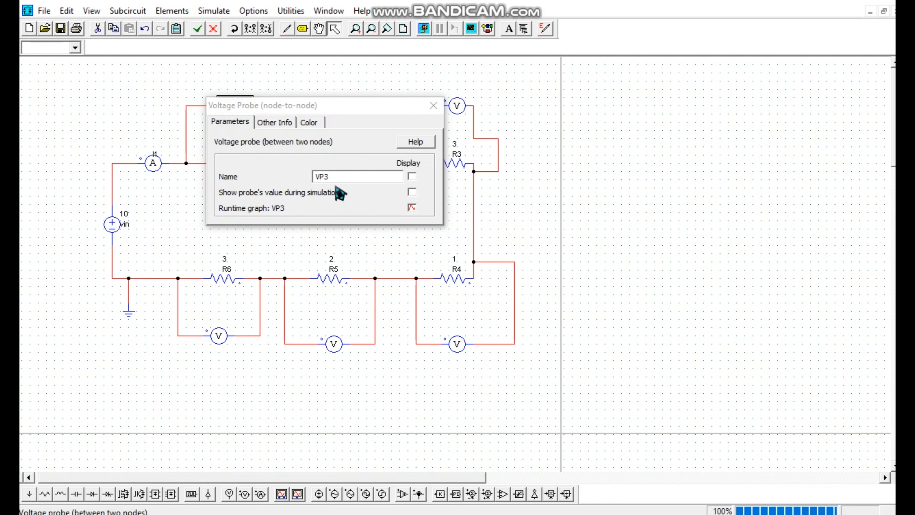
pyautogui.moveTo(331, 177); pyautogui.dragTo(326, 178)
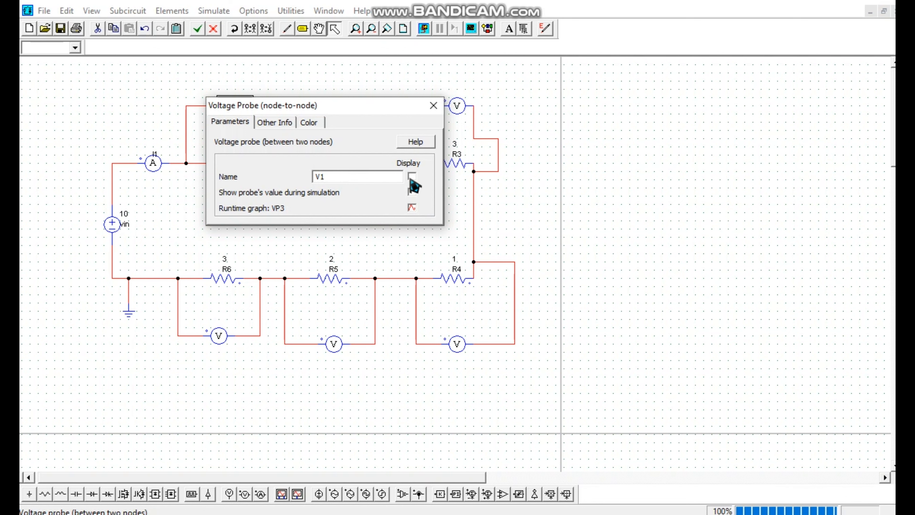
pyautogui.click(433, 106)
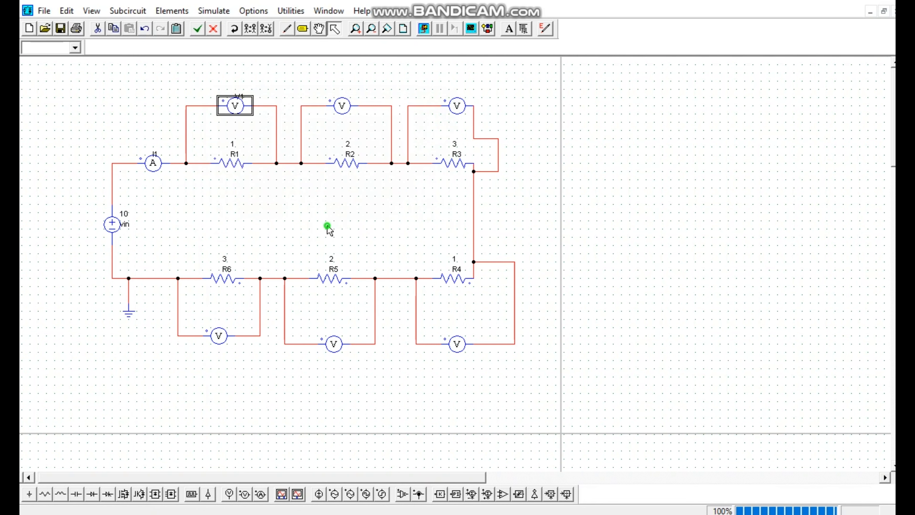
# Name the voltage probe across R2 as V2 and display its name
pyautogui.doubleClick(336, 110)
pyautogui.click(330, 176)
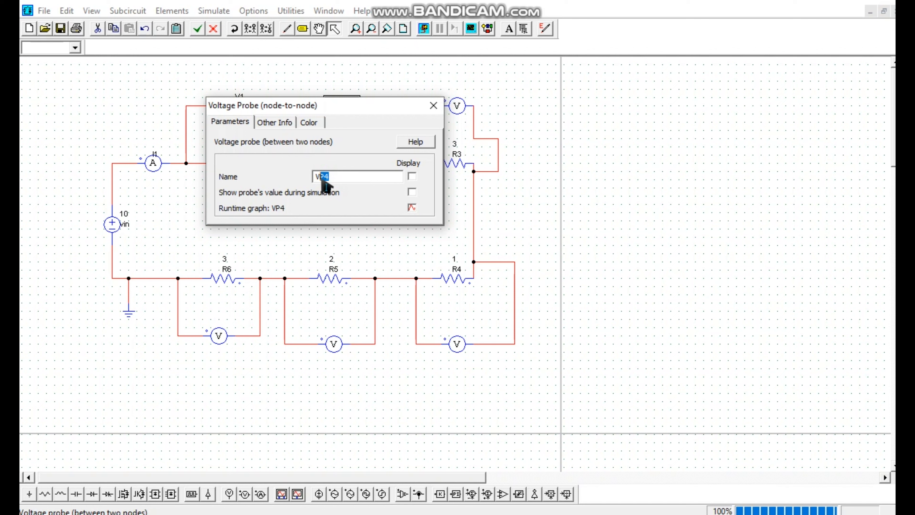
pyautogui.write('V2')
pyautogui.click(412, 176)
pyautogui.click(436, 110)
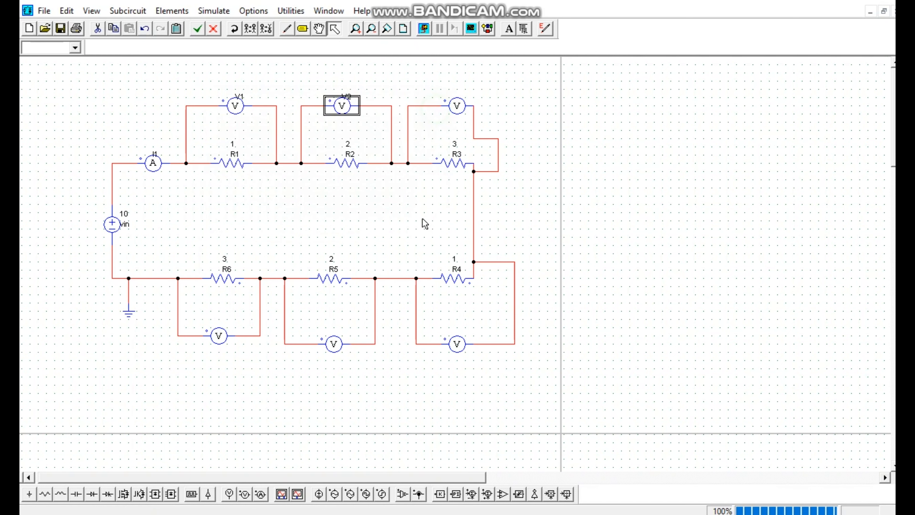
# Name the voltage probe across R3 as V3 and display its name
pyautogui.doubleClick(457, 105)
pyautogui.moveTo(333, 177); pyautogui.dragTo(324, 182)
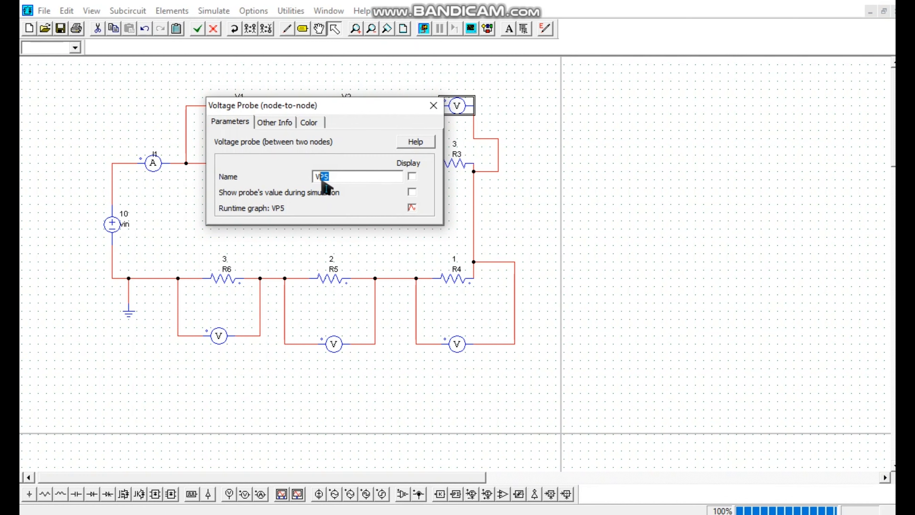
pyautogui.click(412, 176)
pyautogui.click(434, 106)
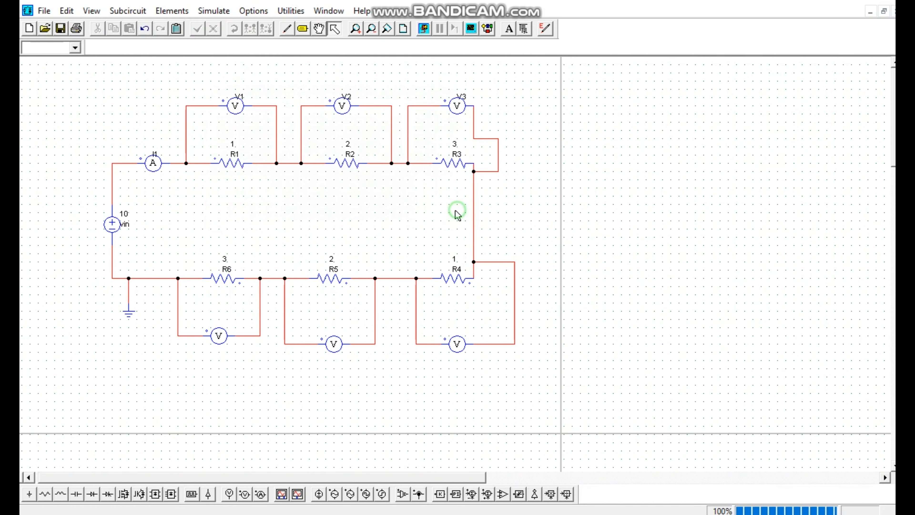
# Name the voltage probe across R4 as V4 and display its name
pyautogui.click(219, 336)
pyautogui.doubleClick(457, 343)
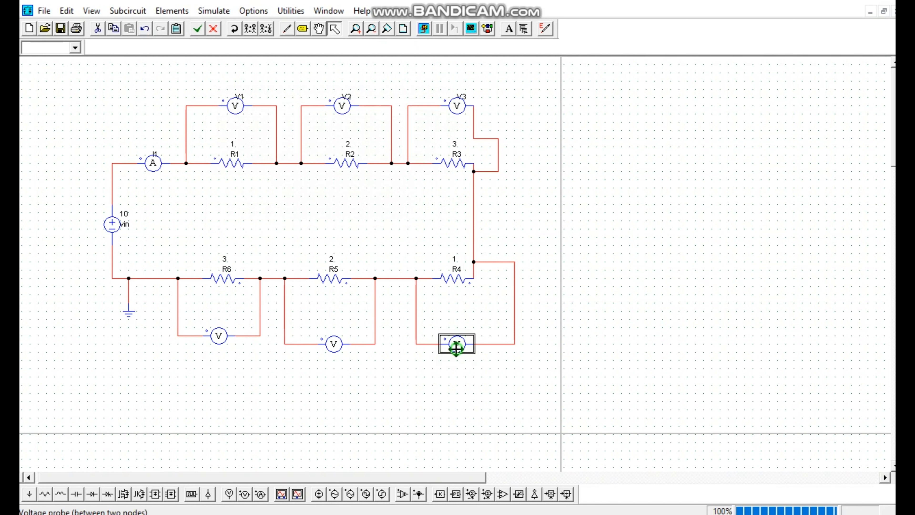
pyautogui.moveTo(330, 177); pyautogui.dragTo(325, 183)
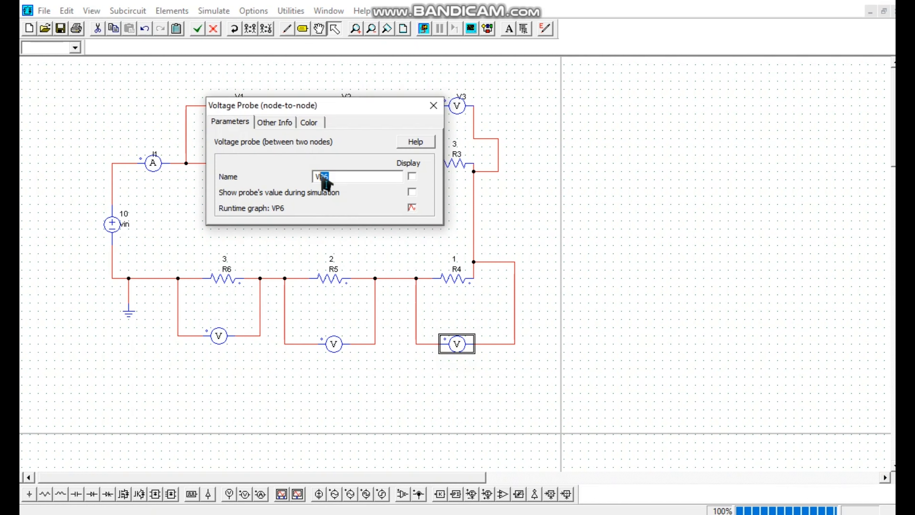
pyautogui.click(412, 177)
pyautogui.click(433, 105)
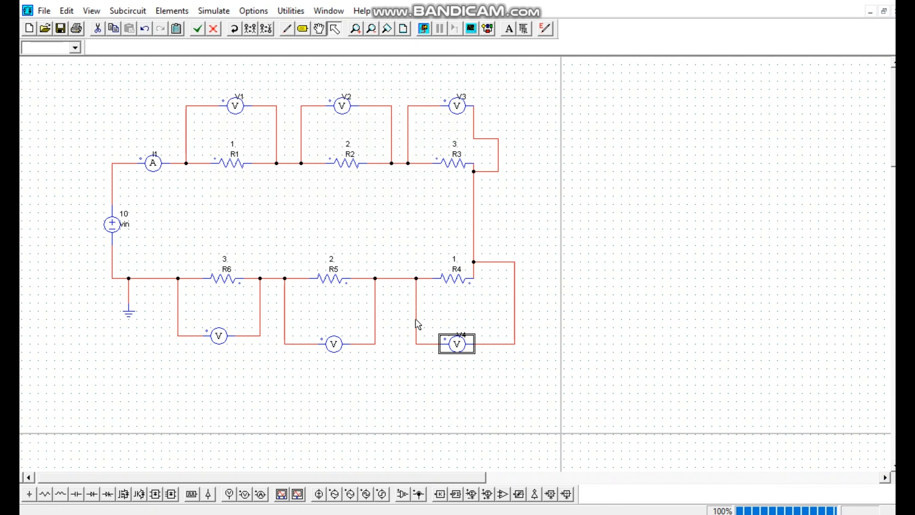
# Name the voltage probe across R5 as V5 and display its name
pyautogui.doubleClick(346, 343)
pyautogui.moveTo(333, 177); pyautogui.dragTo(327, 182)
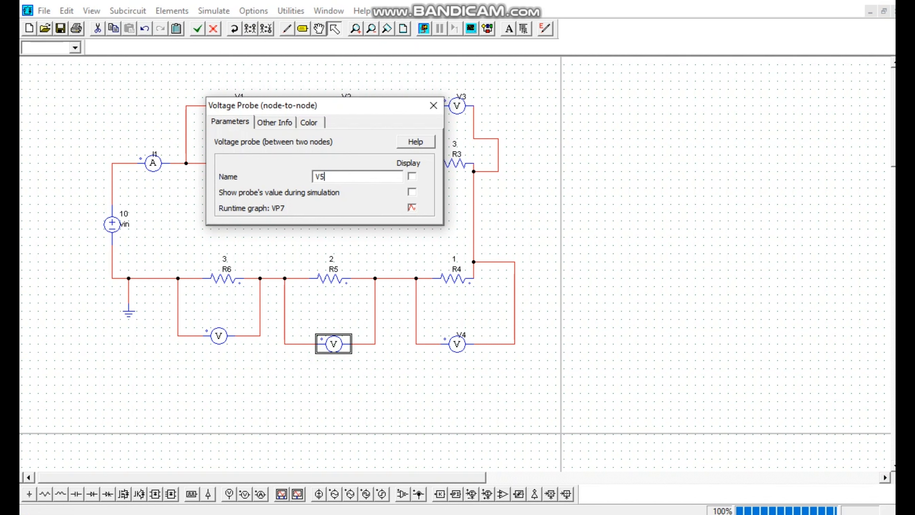
pyautogui.write('5')
pyautogui.click(412, 176)
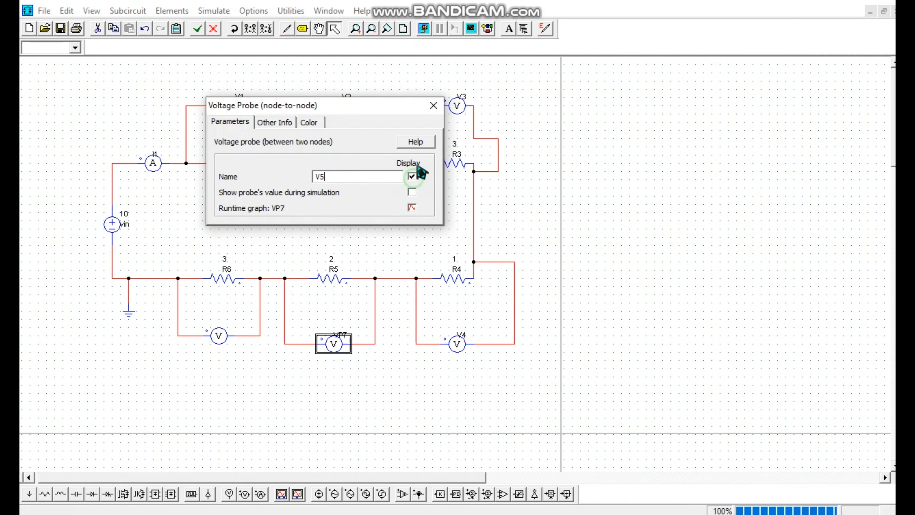
pyautogui.click(433, 106)
# Name the voltage probe across R6 as V6 and display its name
pyautogui.doubleClick(219, 335)
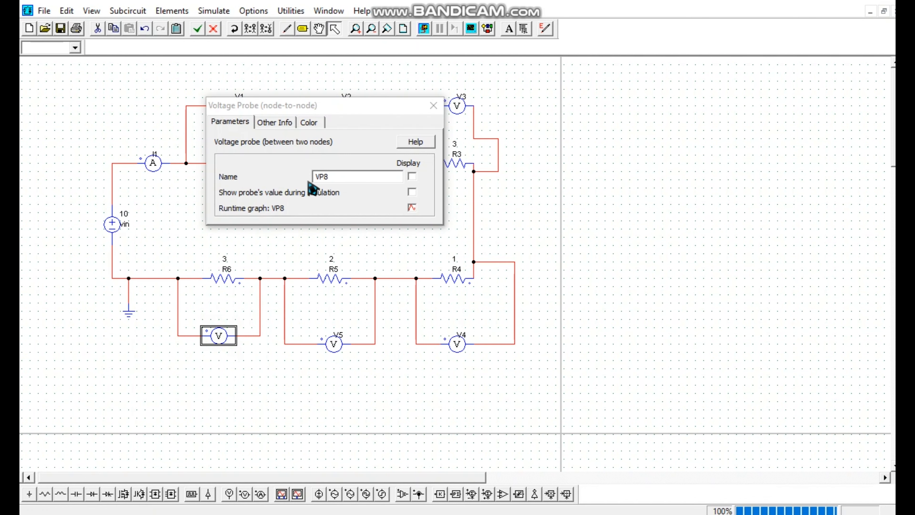
pyautogui.moveTo(331, 180); pyautogui.dragTo(321, 183)
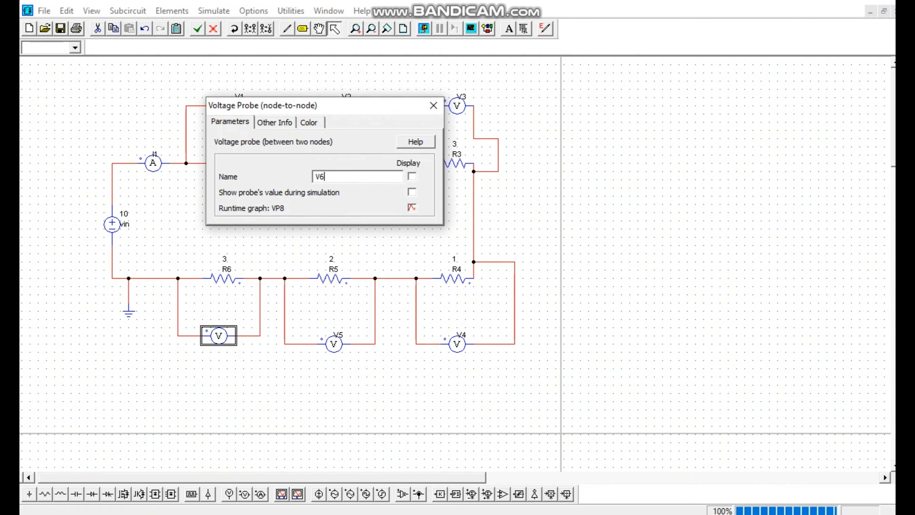
pyautogui.click(412, 177)
pyautogui.click(410, 252)
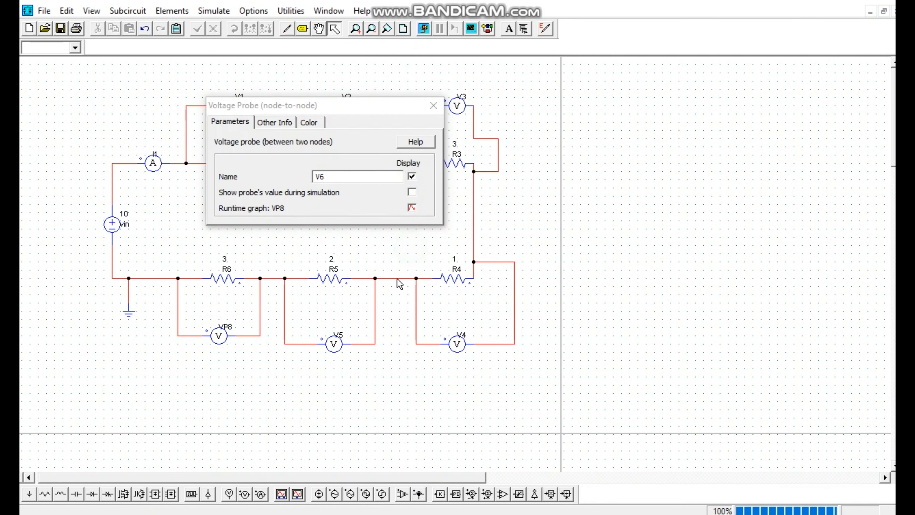
pyautogui.click(431, 108)
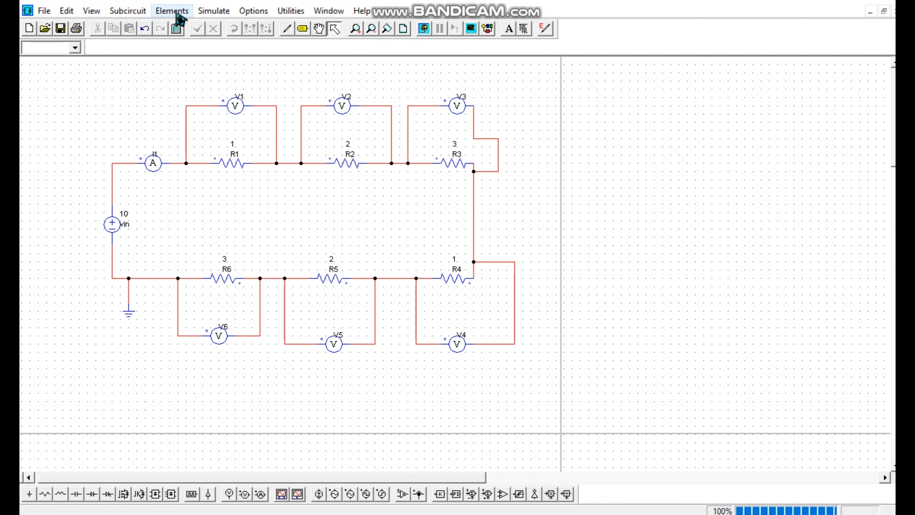
pyautogui.click(210, 15)
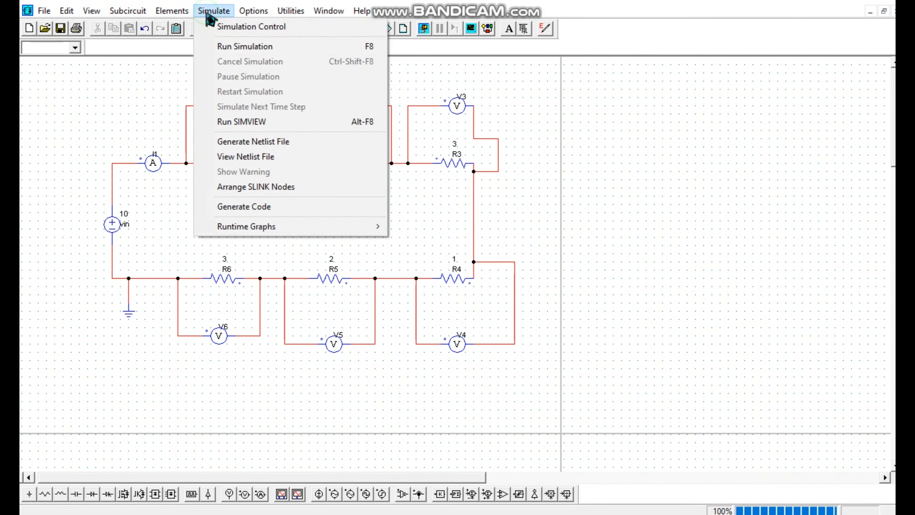
pyautogui.click(233, 51)
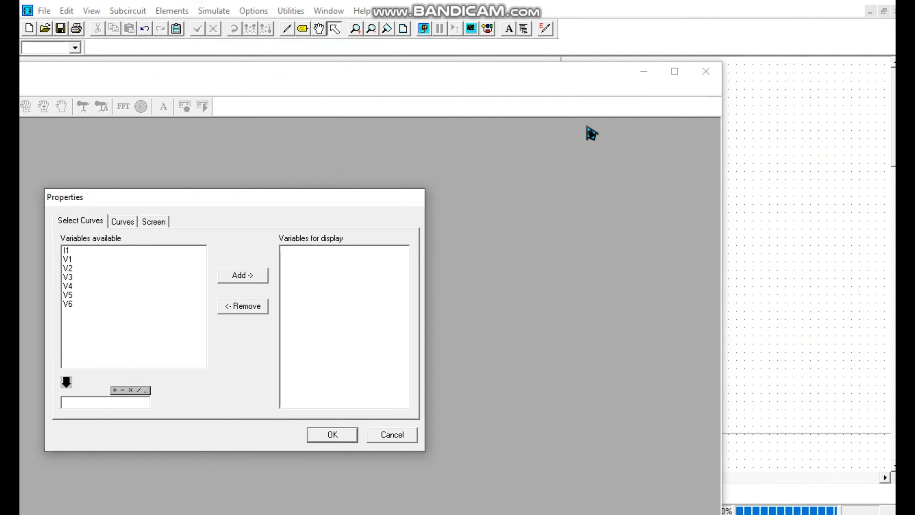
pyautogui.click(391, 435)
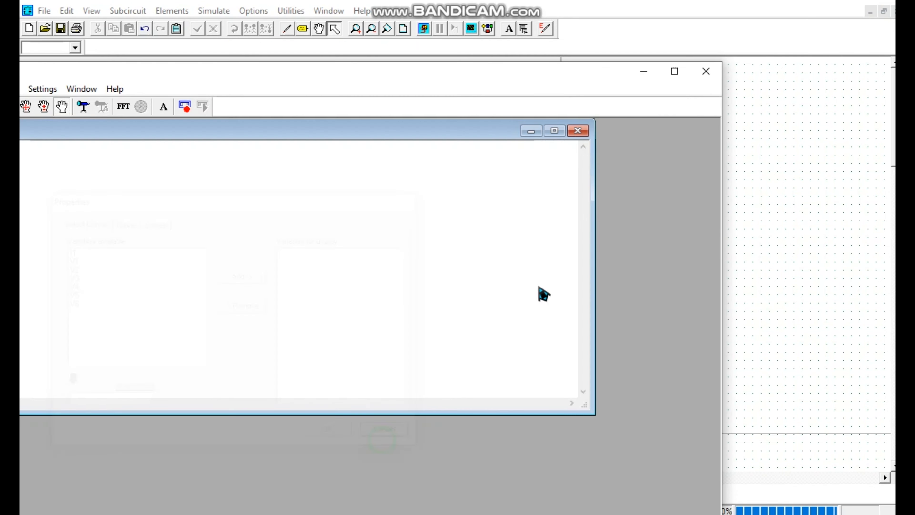
pyautogui.click(581, 132)
pyautogui.click(706, 71)
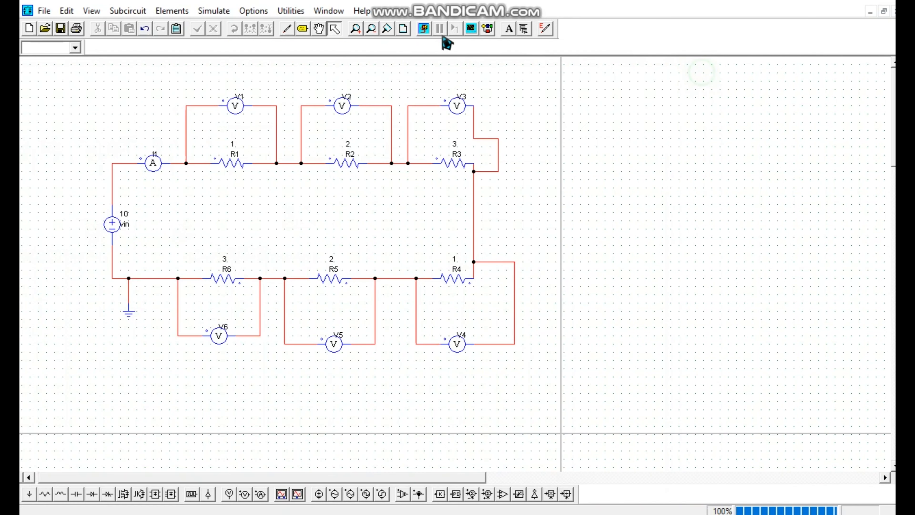
# Place a Simulation Control element above the current probe I1 and review its parameters
pyautogui.click(265, 11)
pyautogui.moveTo(212, 15)
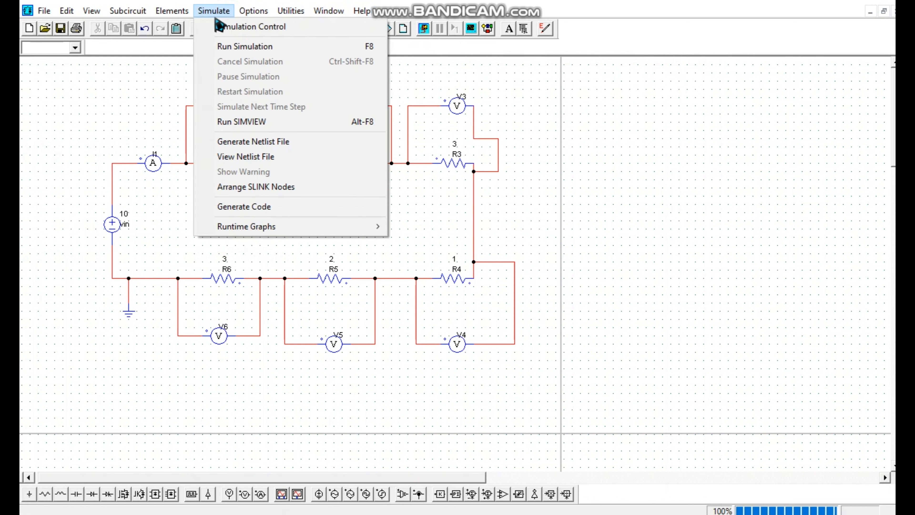
pyautogui.click(264, 32)
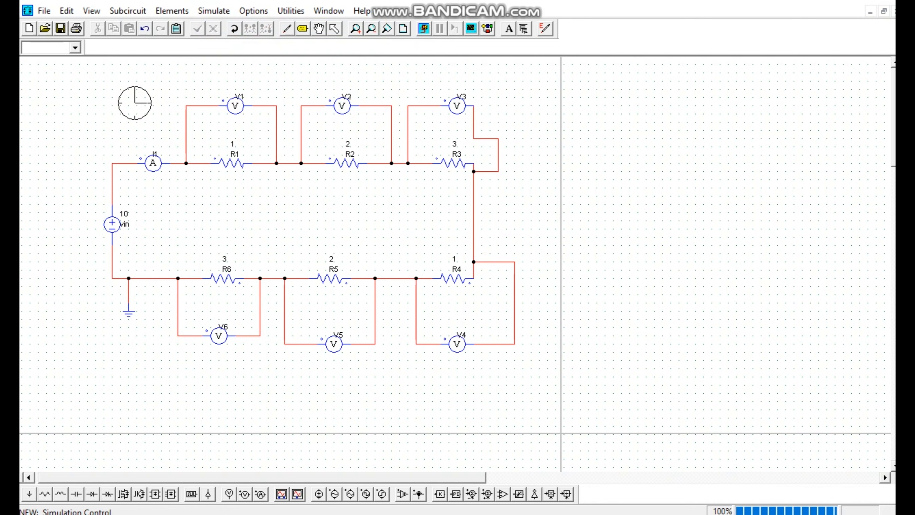
pyautogui.doubleClick(134, 104)
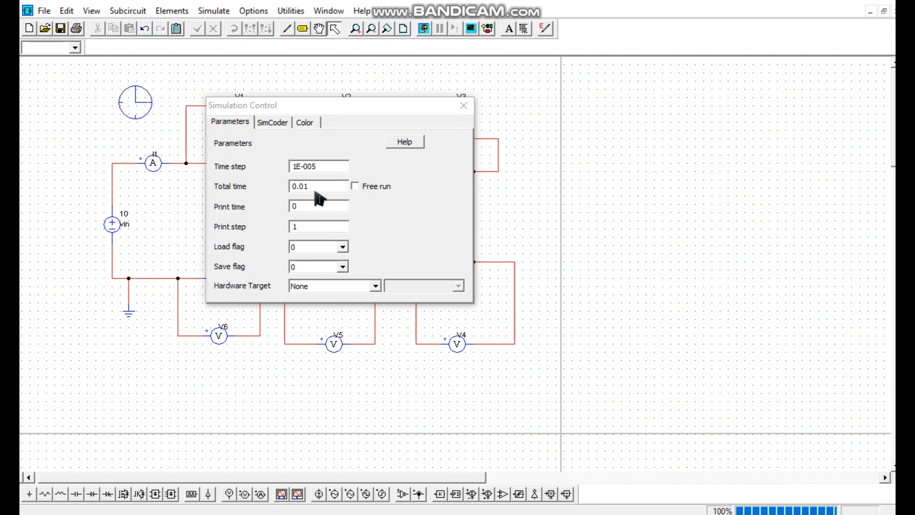
pyautogui.click(458, 107)
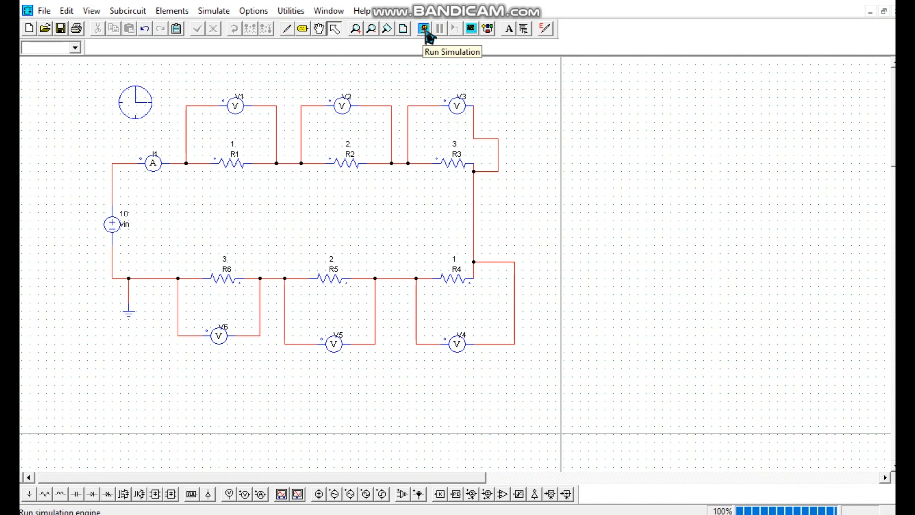
# Run the simulation and plot the current I1
pyautogui.click(425, 30)
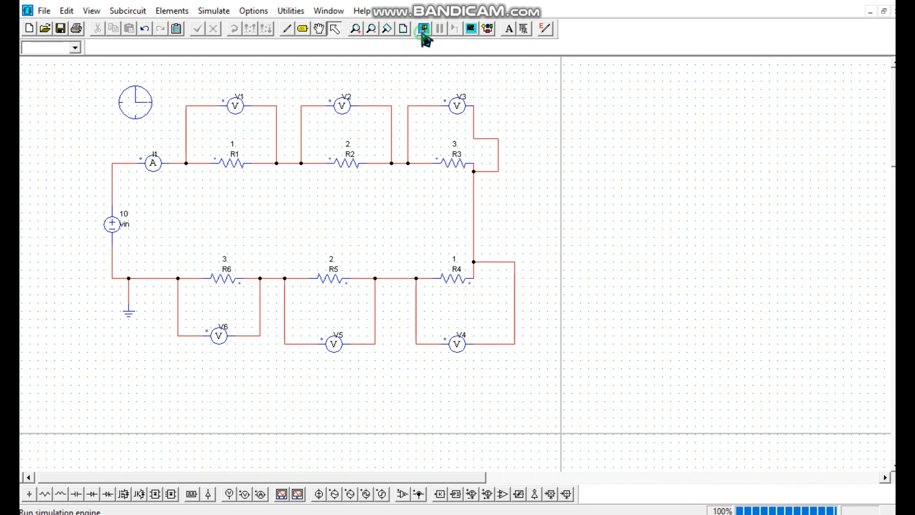
pyautogui.moveTo(321, 214); pyautogui.dragTo(560, 85)
pyautogui.click(288, 98)
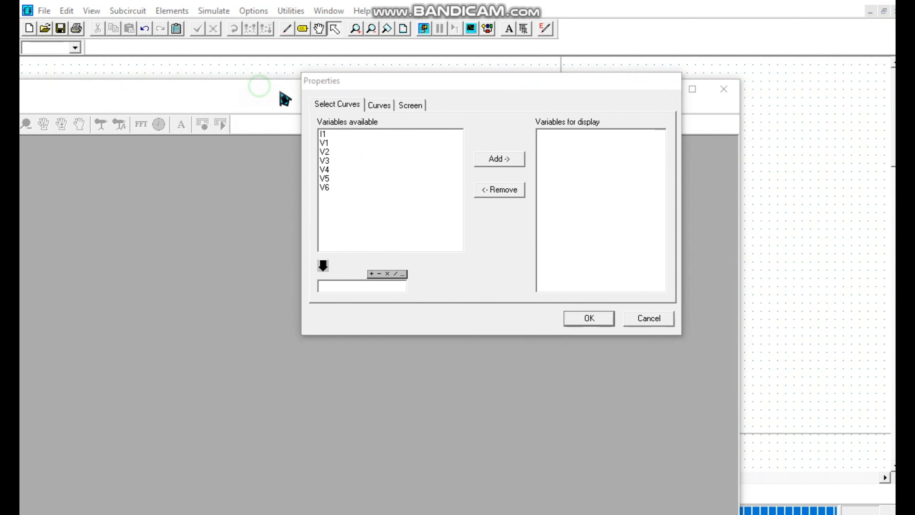
pyautogui.click(326, 134)
pyautogui.click(485, 161)
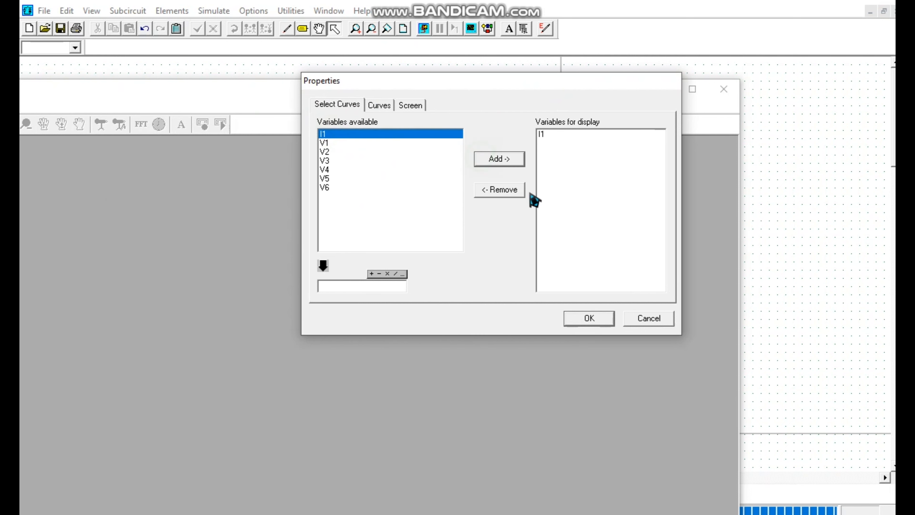
pyautogui.click(600, 322)
# Maximize the I1 plot inside Simview, then resize and reposition the Simview window so the whole graph fits on screen
pyautogui.doubleClick(401, 151)
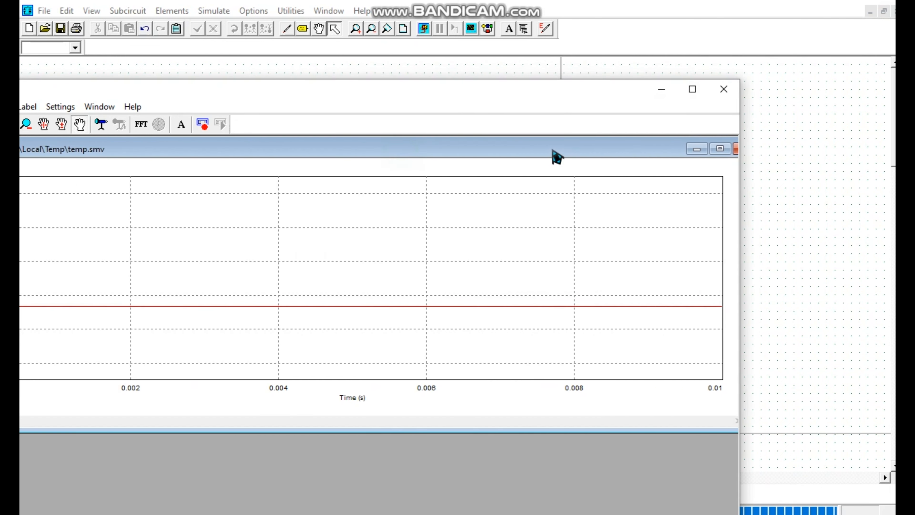
pyautogui.moveTo(416, 90); pyautogui.dragTo(605, 65)
pyautogui.moveTo(571, 121); pyautogui.dragTo(506, 128)
pyautogui.scroll(-3, 510, 233)
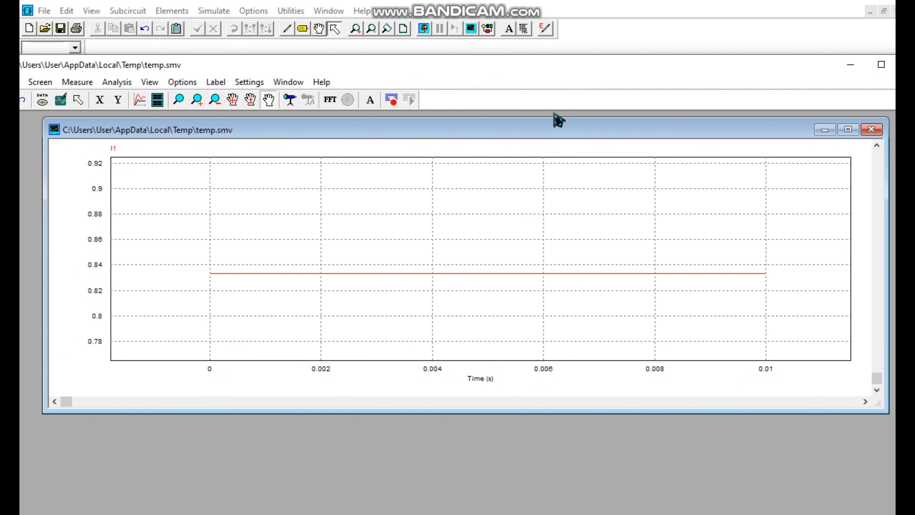
pyautogui.click(844, 129)
pyautogui.click(653, 84)
pyautogui.moveTo(0, 162); pyautogui.dragTo(116, 163)
pyautogui.moveTo(458, 62); pyautogui.dragTo(406, 23)
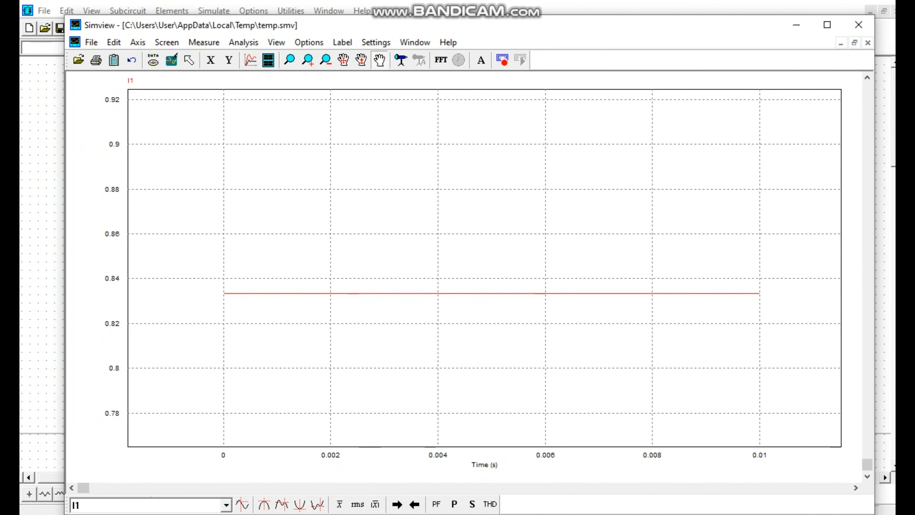
pyautogui.moveTo(401, 514); pyautogui.dragTo(401, 506)
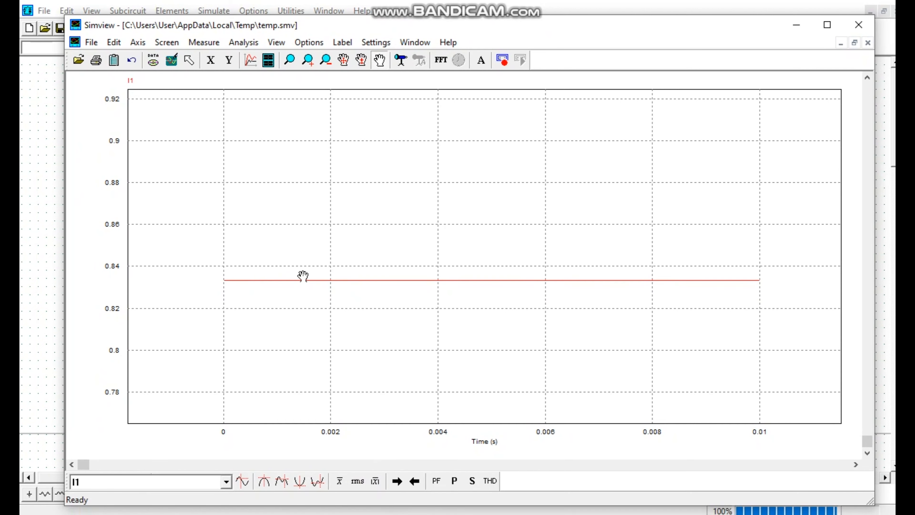
# Add a second plot screen showing the voltages V1 through V6
pyautogui.click(271, 64)
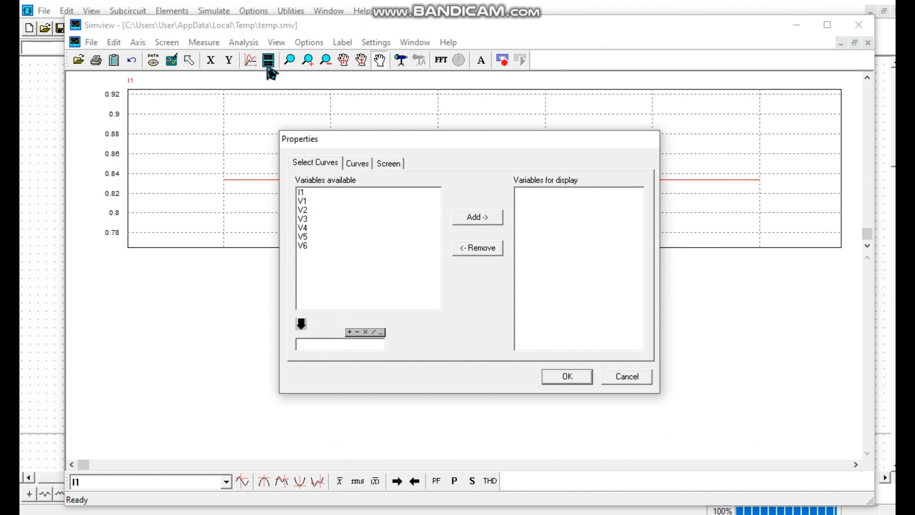
pyautogui.moveTo(307, 203); pyautogui.dragTo(307, 249)
pyautogui.click(475, 220)
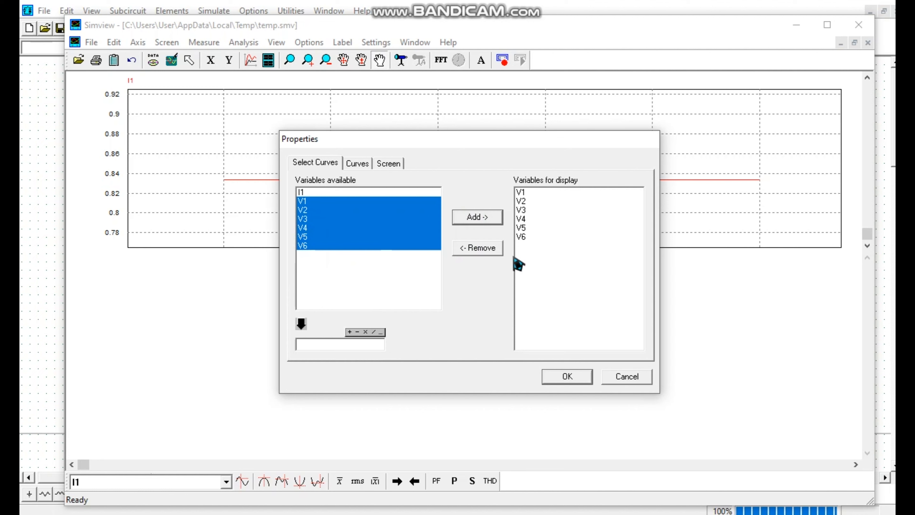
pyautogui.click(576, 378)
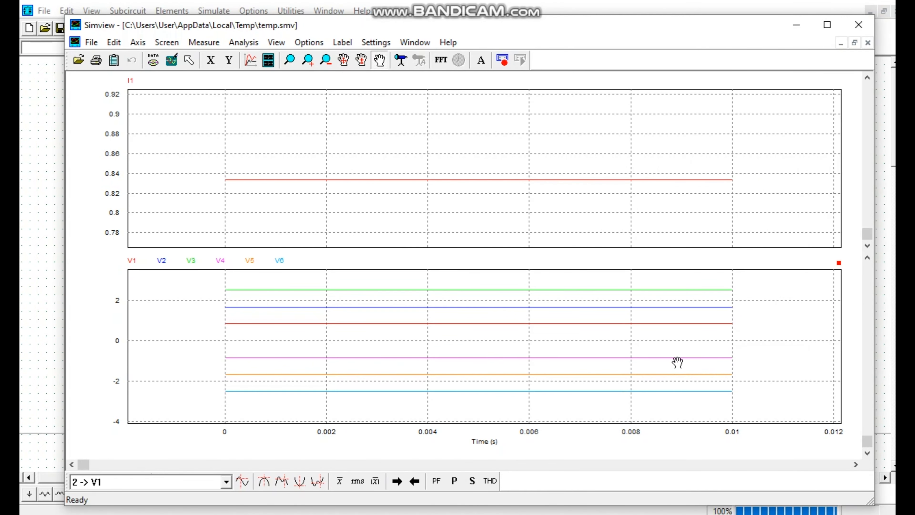
# Examine the I1 current and V1 to V6 voltage curves, and close the waveform viewer
pyautogui.click(801, 2)
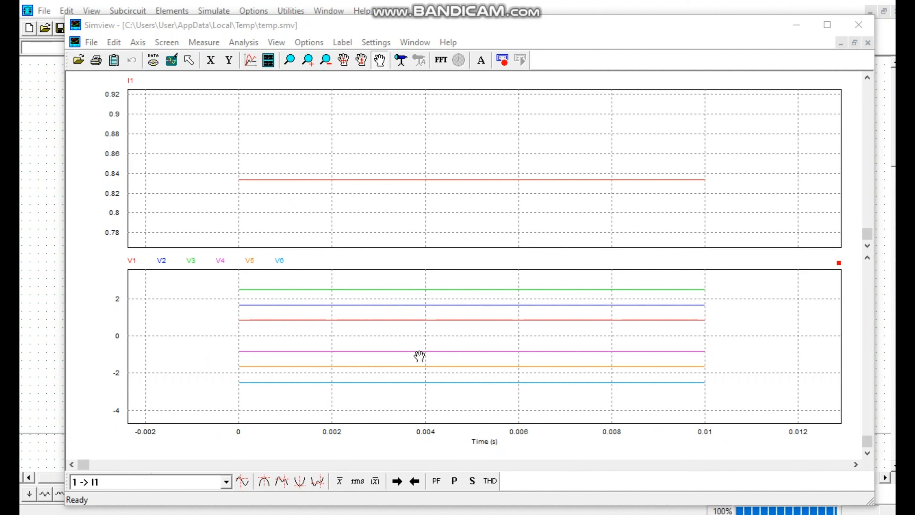
pyautogui.moveTo(447, 326); pyautogui.dragTo(375, 303)
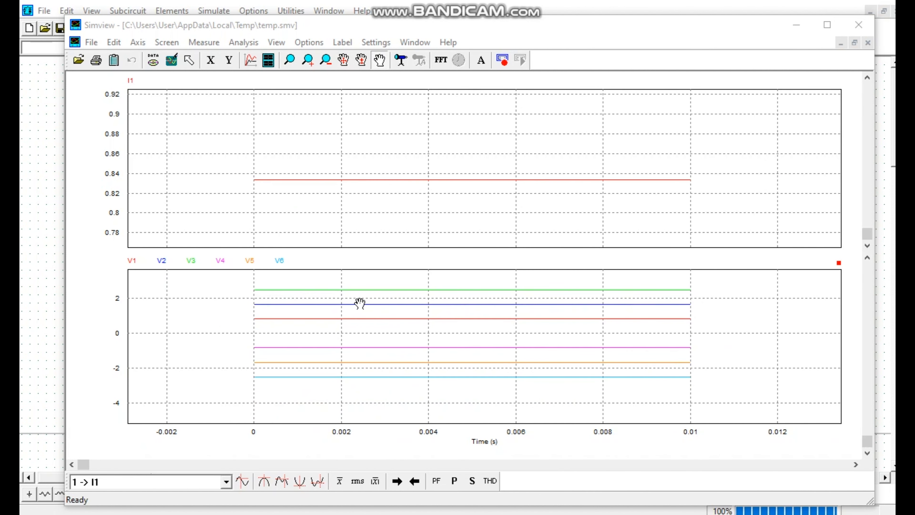
pyautogui.moveTo(456, 29)
pyautogui.mouseDown()
pyautogui.moveTo(444, 49)
pyautogui.moveTo(440, 33)
pyautogui.mouseUp()
pyautogui.scroll(-2, 472, 246)
pyautogui.scroll(1, 472, 246)
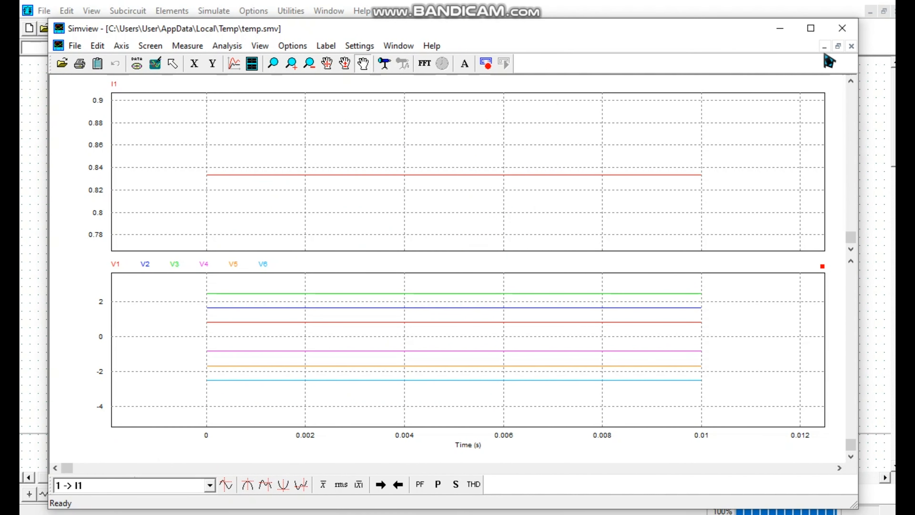
pyautogui.click(843, 28)
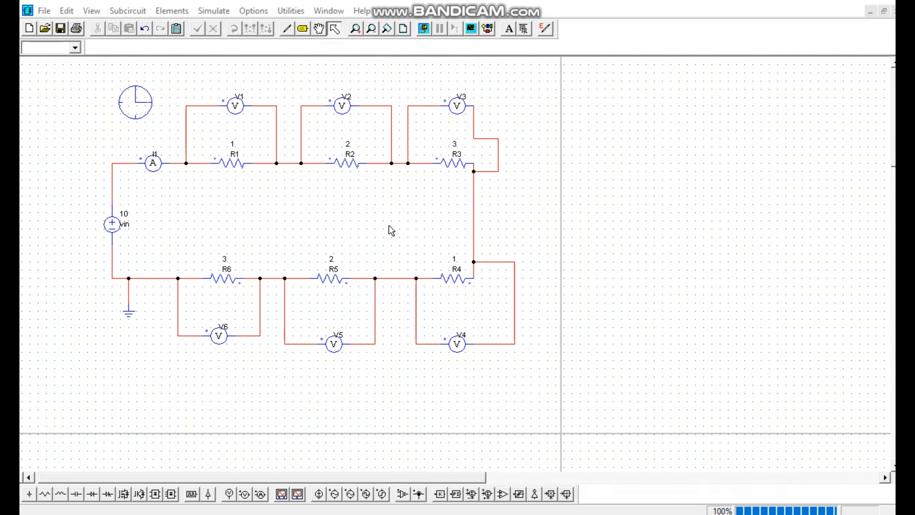
# Run the simulation again and plot I1 and V3 together on one screen
pyautogui.scroll(-1, 296, 238)
pyautogui.scroll(1, 295, 236)
pyautogui.click(424, 30)
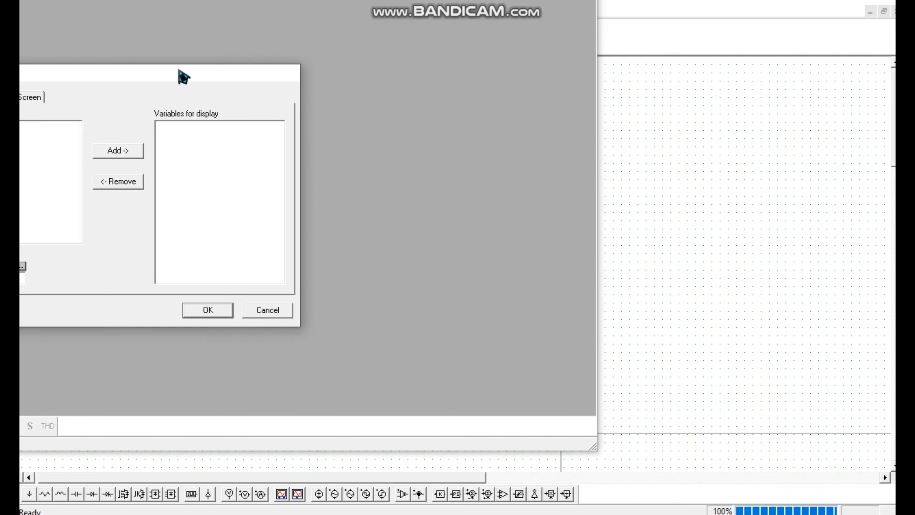
pyautogui.moveTo(338, 94); pyautogui.dragTo(418, 86)
pyautogui.click(197, 134)
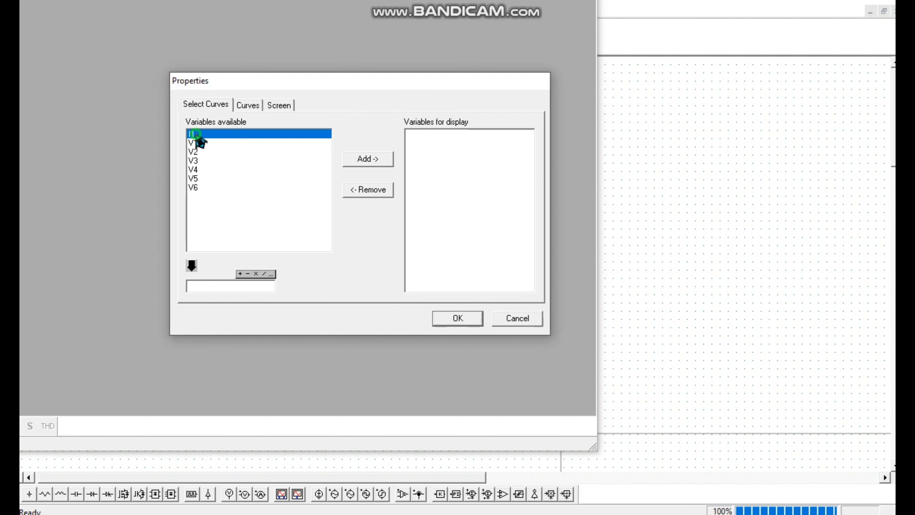
pyautogui.keyDown('ctrl'); pyautogui.click(203, 160); pyautogui.keyUp('ctrl')
pyautogui.click(365, 159)
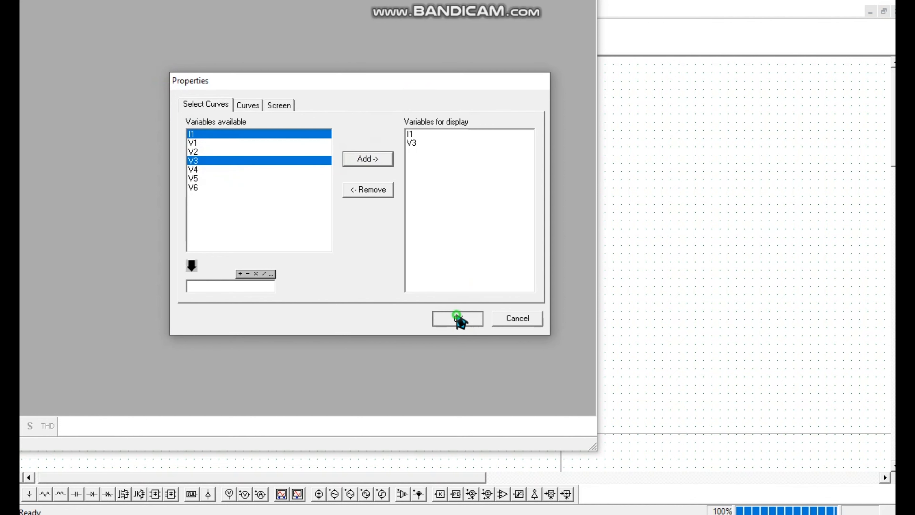
pyautogui.click(457, 319)
# Maximize the I1 and V3 plot, and fit the Simview window on screen with both curves and axes in view
pyautogui.moveTo(330, 4); pyautogui.dragTo(663, 27)
pyautogui.moveTo(552, 149); pyautogui.dragTo(365, 132)
pyautogui.click(836, 136)
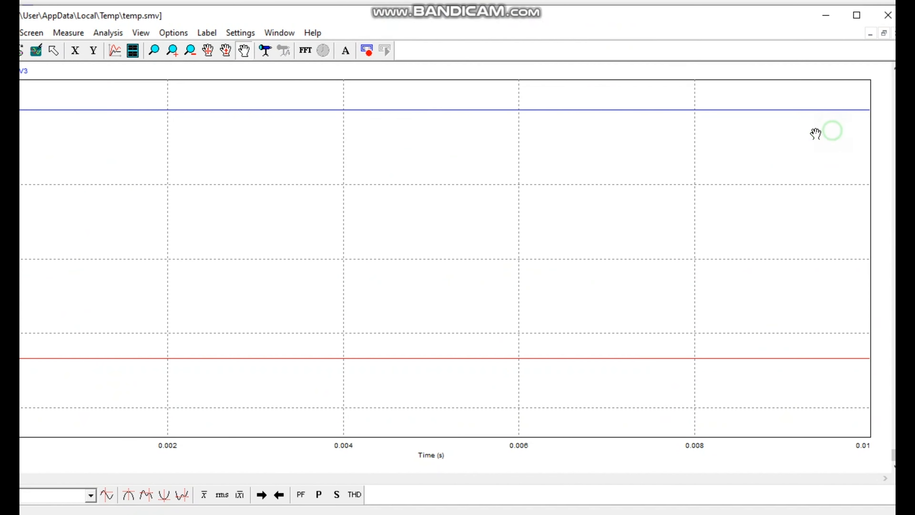
pyautogui.moveTo(20, 215); pyautogui.dragTo(112, 215)
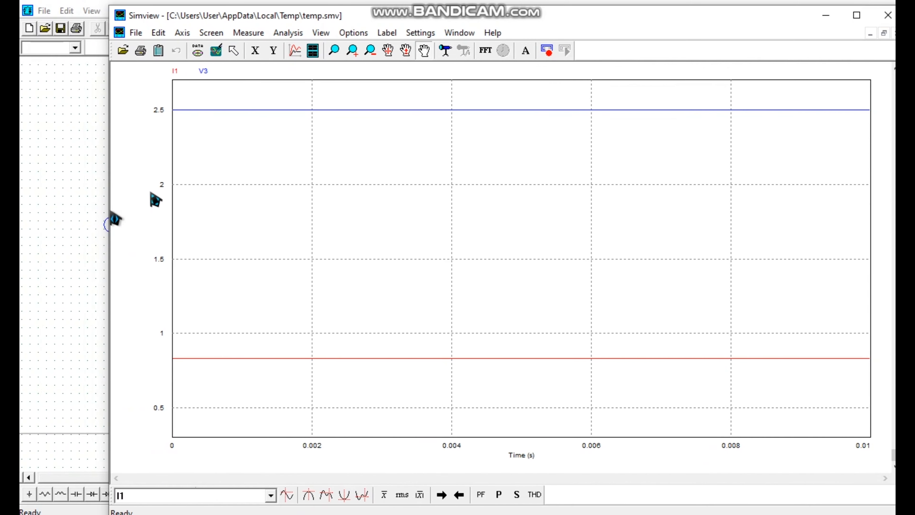
pyautogui.moveTo(446, 15); pyautogui.dragTo(399, 59)
pyautogui.scroll(-2, 376, 223)
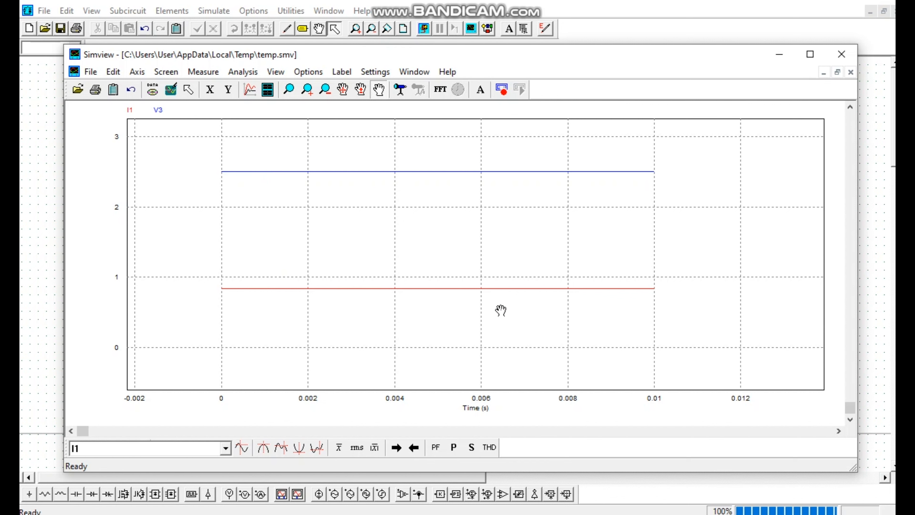
# Add a second plot screen below the I1 and V3 plot, showing I1 and V6 together
pyautogui.click(268, 90)
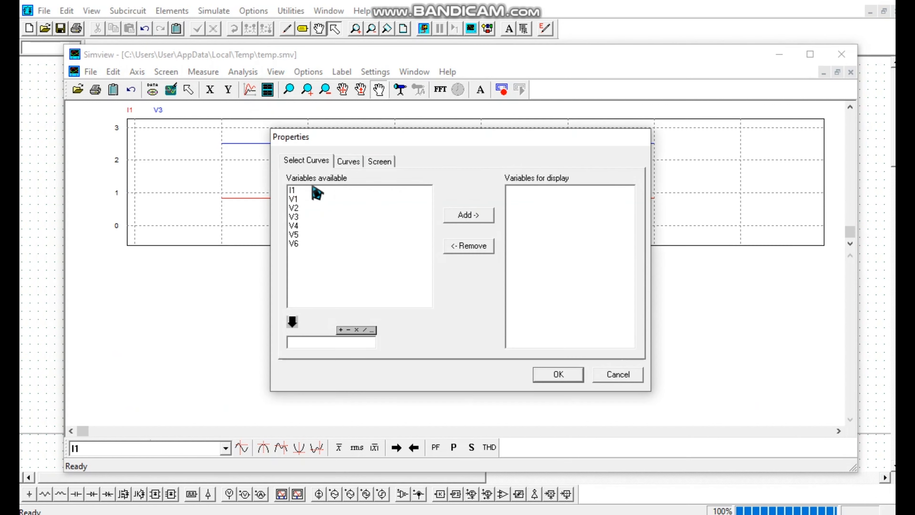
pyautogui.click(305, 192)
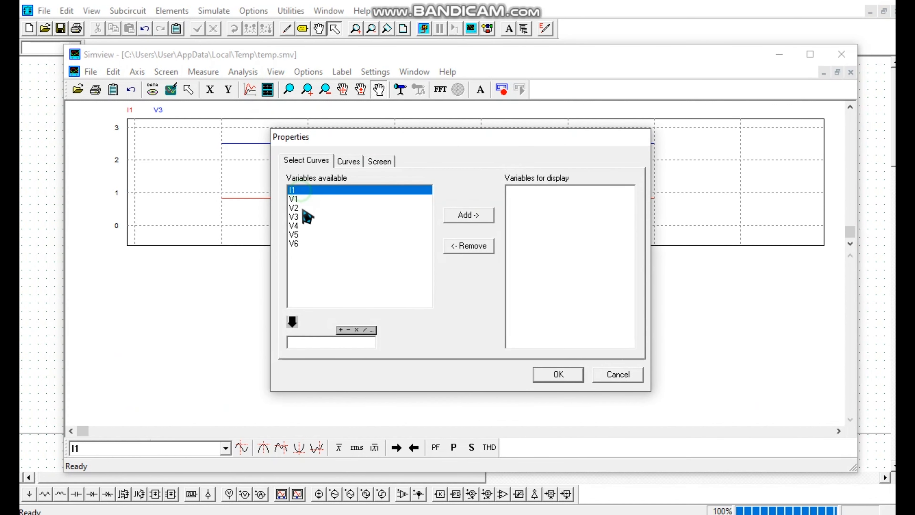
pyautogui.keyDown('ctrl'); pyautogui.click(310, 244); pyautogui.keyUp('ctrl')
pyautogui.click(468, 215)
pyautogui.click(565, 372)
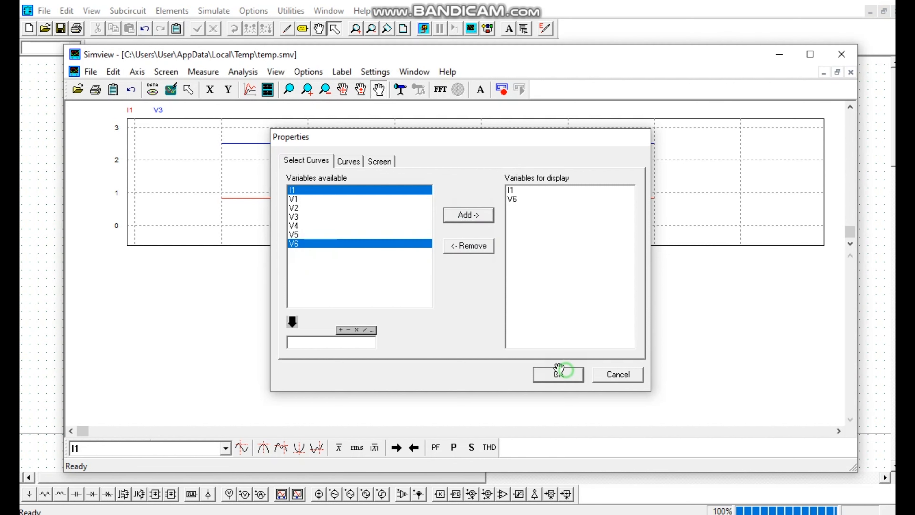
pyautogui.scroll(2, 336, 306)
pyautogui.scroll(-4, 350, 309)
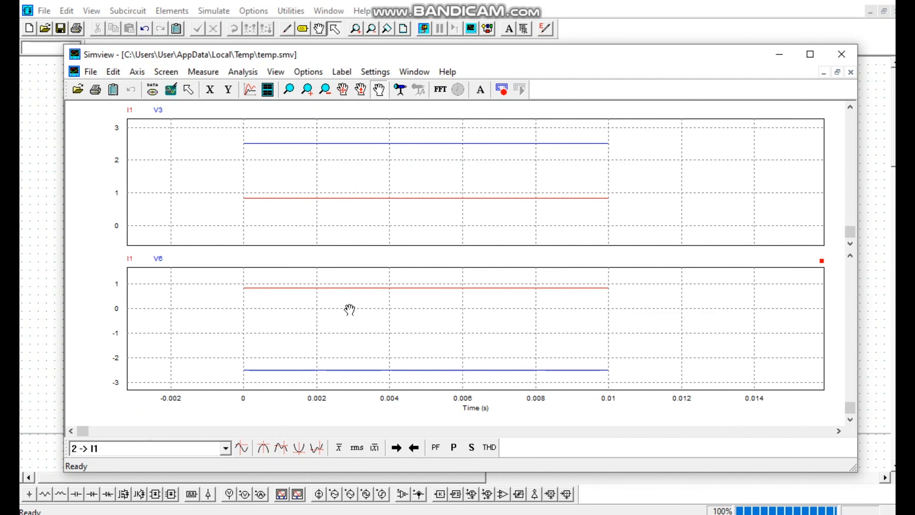
# Add a third plot screen showing I1 and V5 together, and close the waveform viewer
pyautogui.click(269, 90)
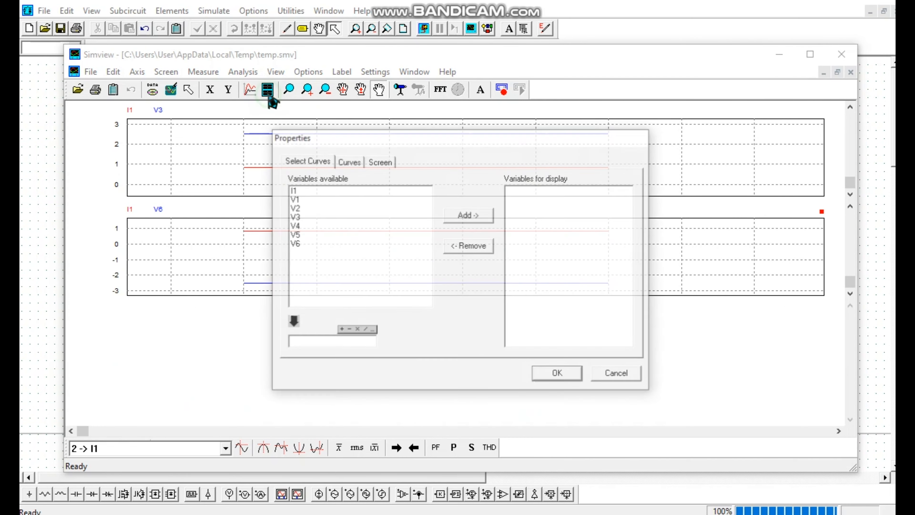
pyautogui.click(303, 190)
pyautogui.click(305, 235)
pyautogui.click(468, 215)
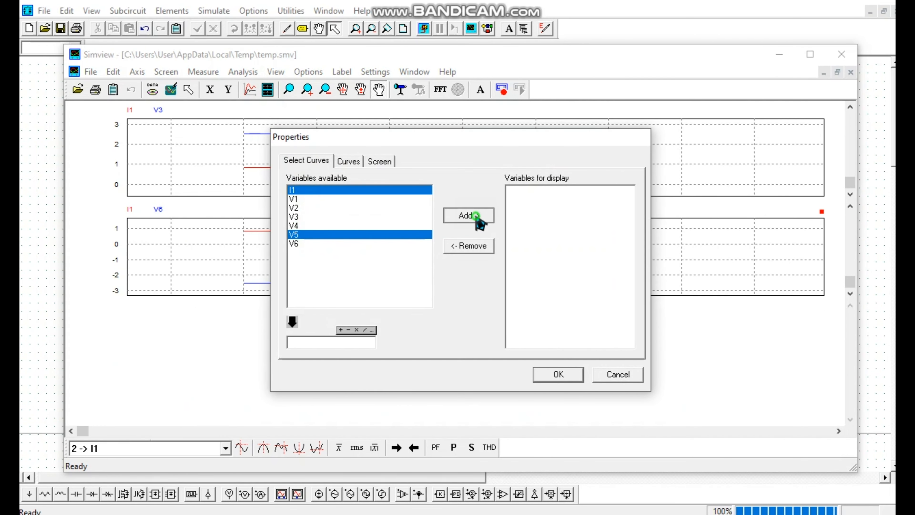
pyautogui.click(559, 374)
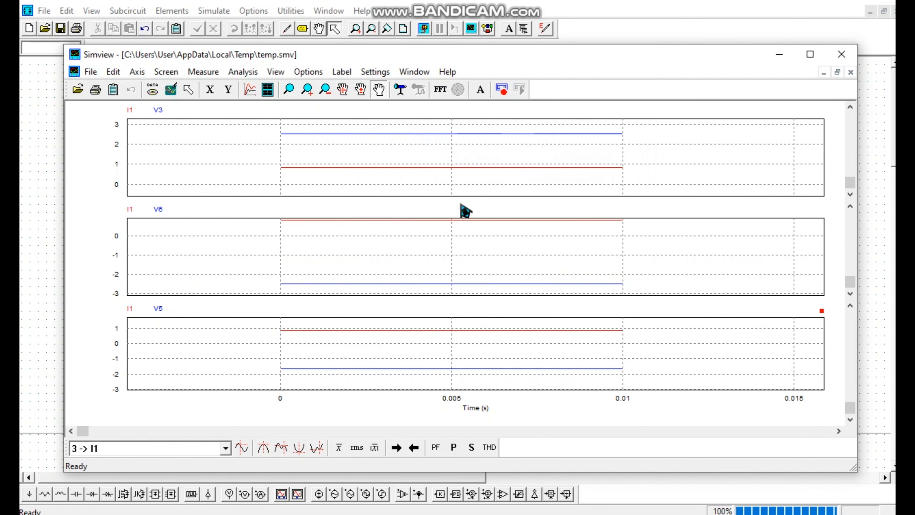
pyautogui.click(841, 54)
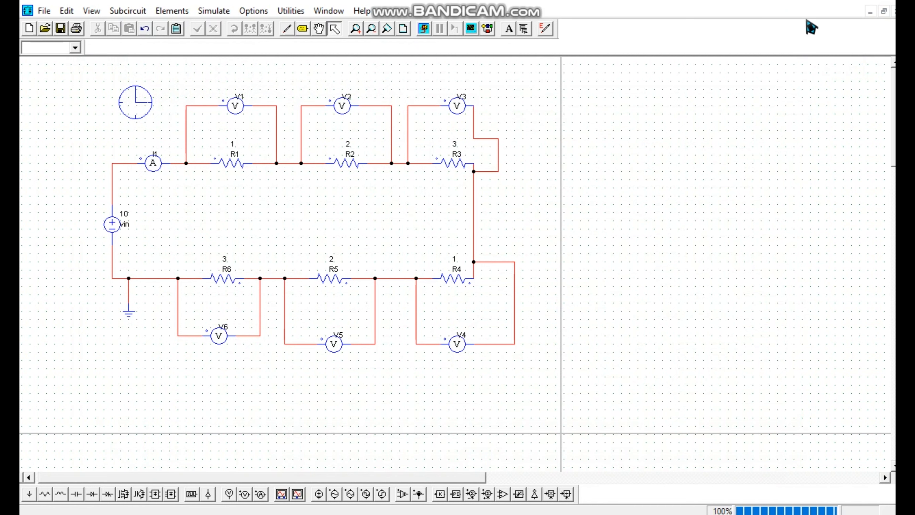
pyautogui.scroll(-1, 416, 203)
pyautogui.scroll(1, 417, 203)
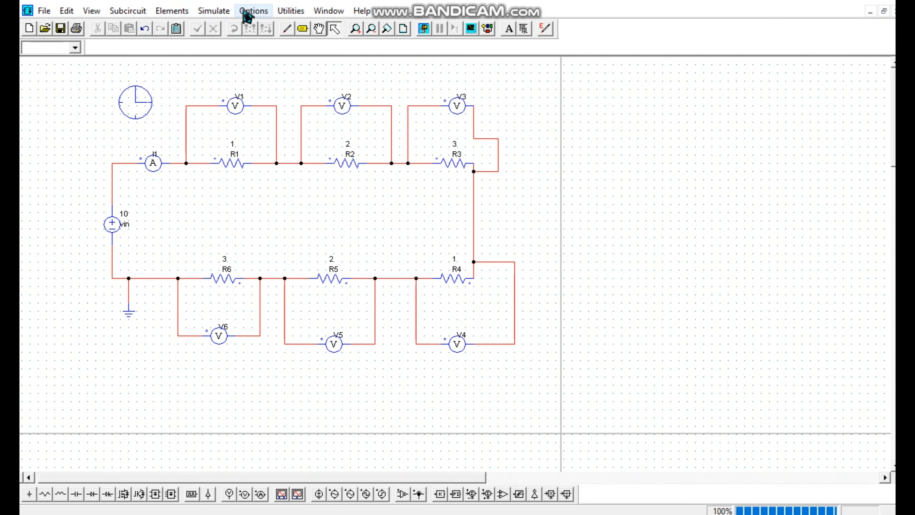
pyautogui.click(251, 15)
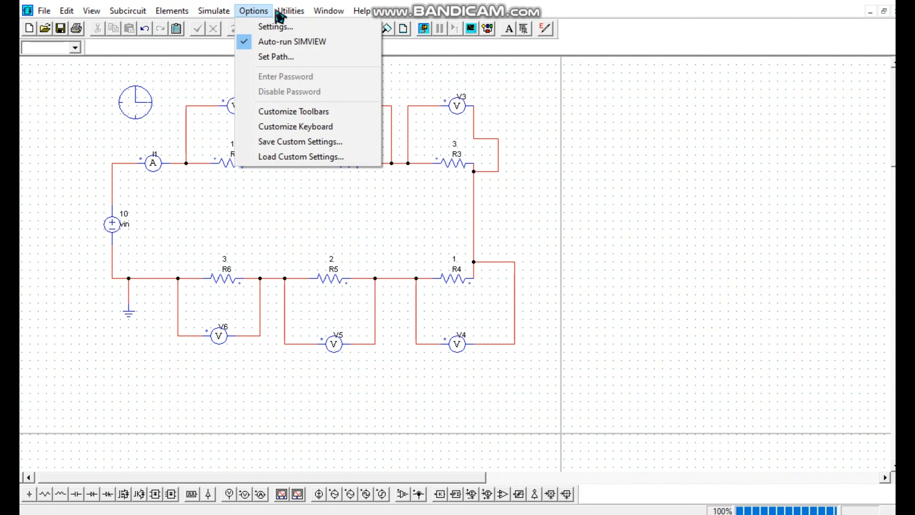
pyautogui.moveTo(296, 14)
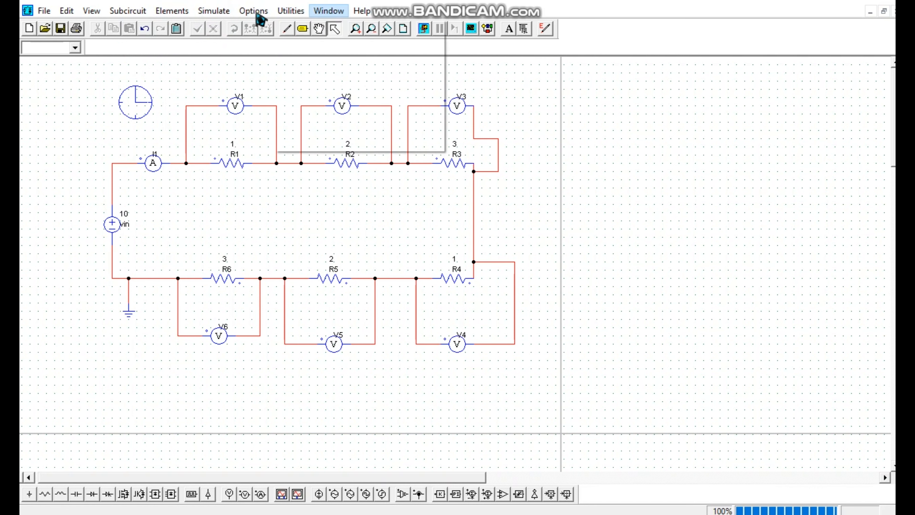
# Place a 3-ph 3-w transformer beside the V3 voltage probe, rotated so its T winding faces the circuit
pyautogui.moveTo(226, 19)
pyautogui.moveTo(172, 13)
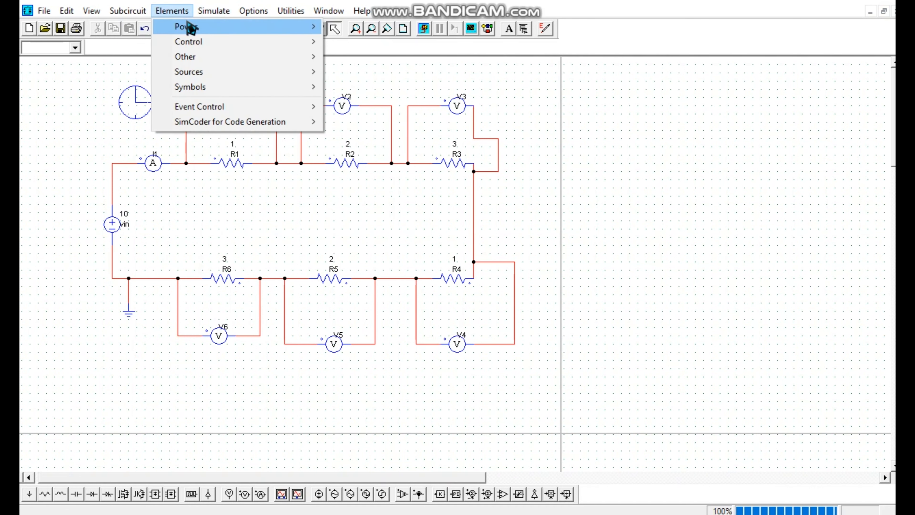
pyautogui.moveTo(190, 26)
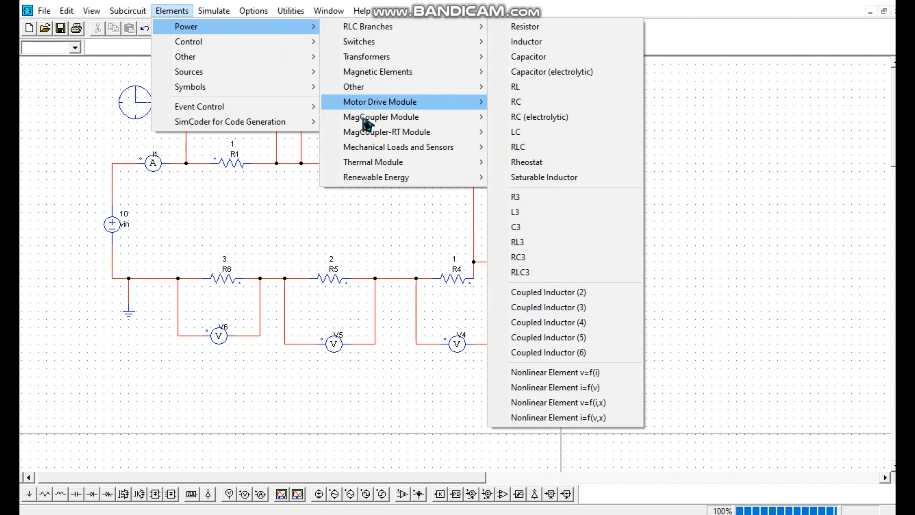
pyautogui.moveTo(389, 58)
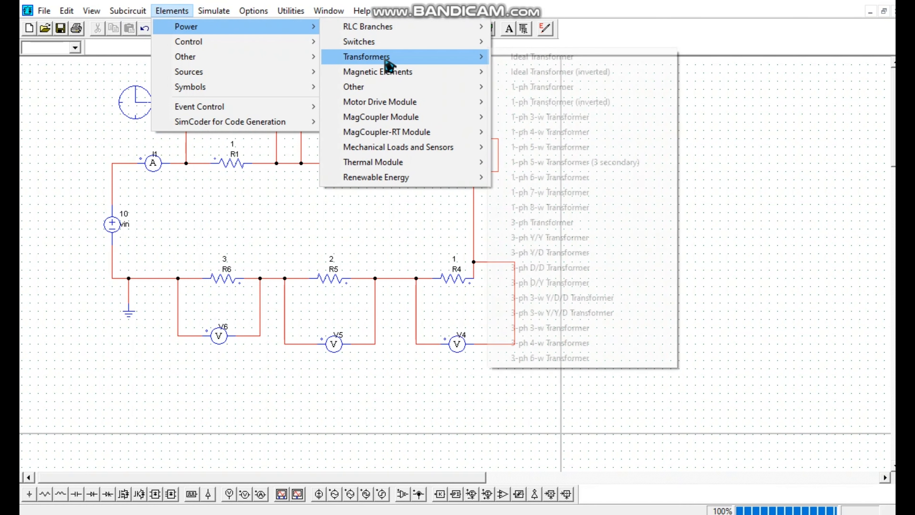
pyautogui.click(550, 328)
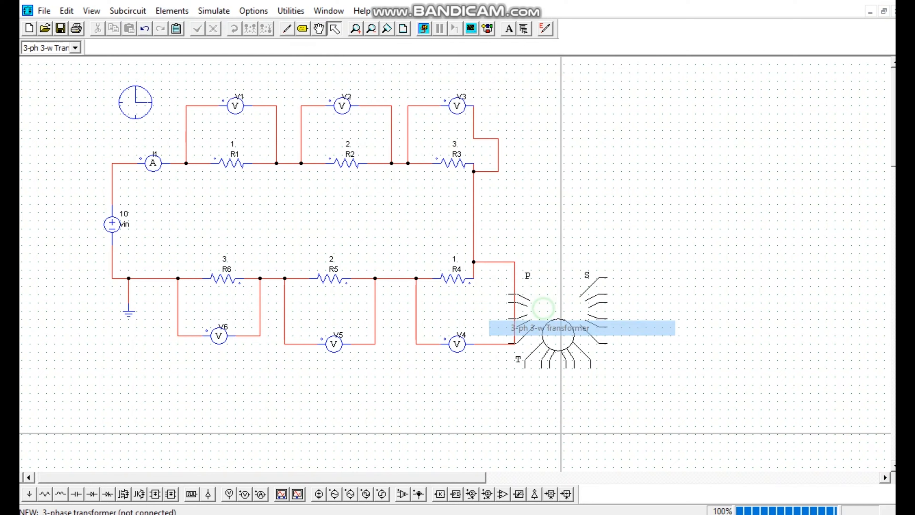
pyautogui.click(172, 11)
pyautogui.moveTo(305, 44)
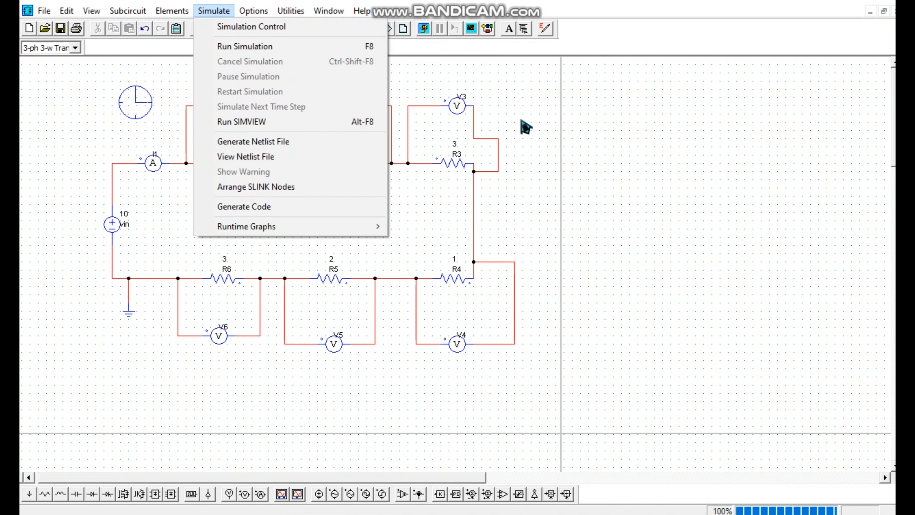
pyautogui.click(547, 148)
pyautogui.rightClick(596, 179)
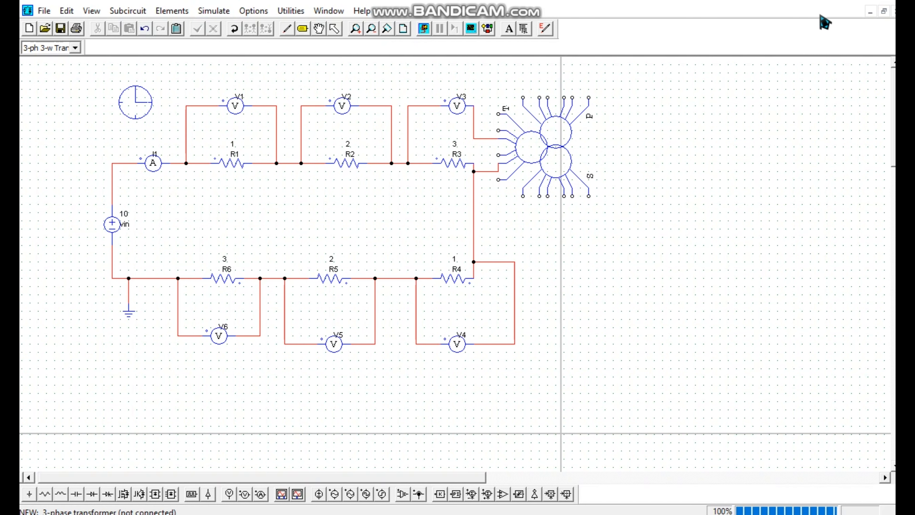